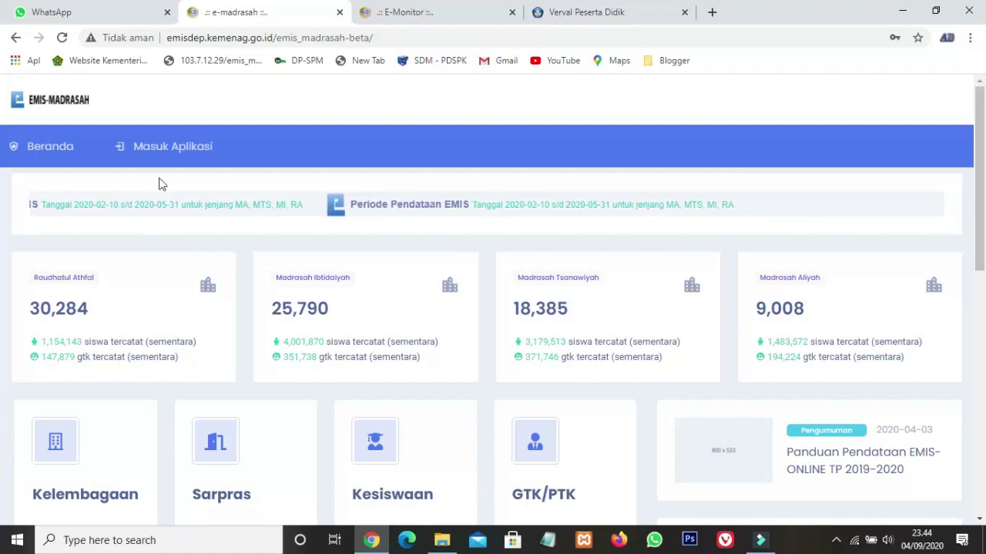
Sign in to the EMIS Madrasah application with the account username and password, and dismiss the student-transfer notice
click(167, 147)
click(368, 166)
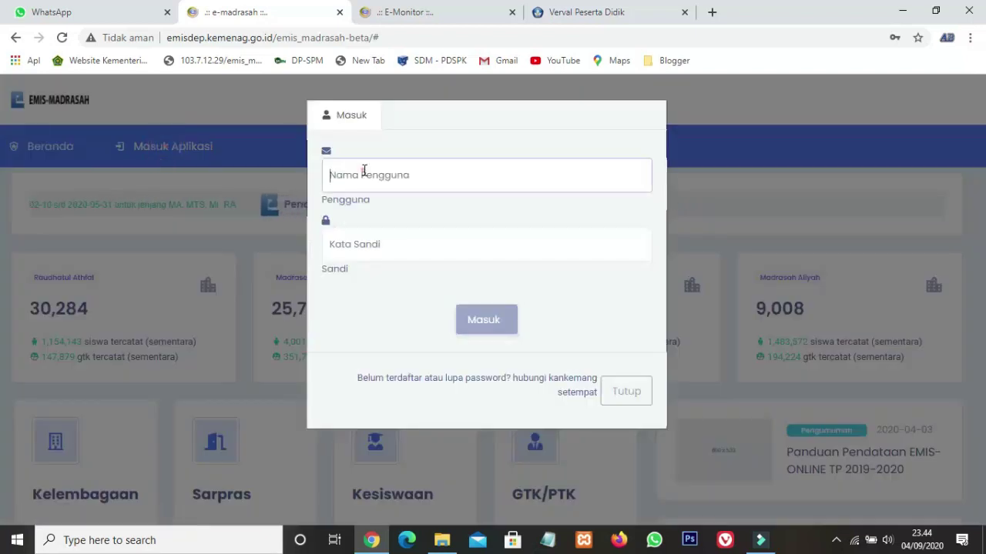
click(379, 214)
click(489, 326)
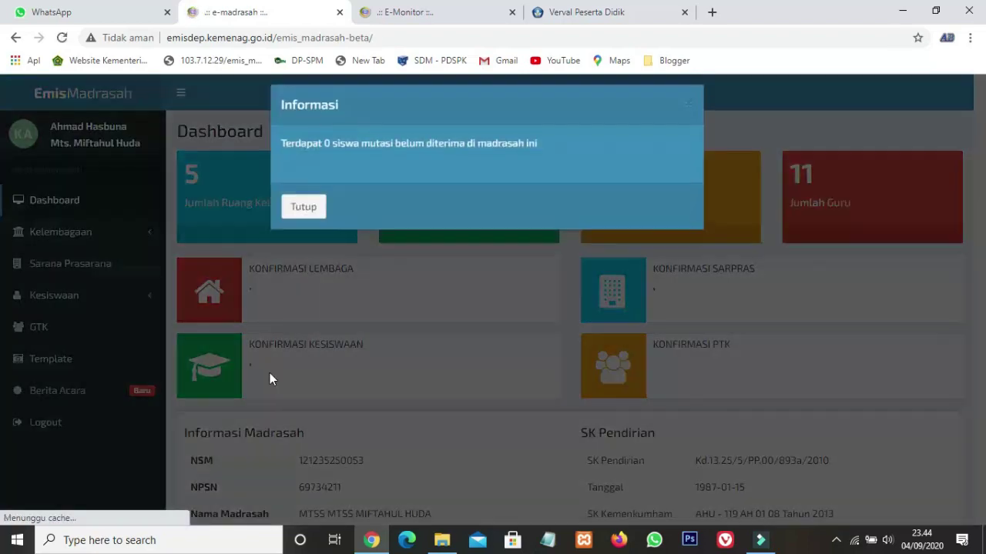
click(315, 219)
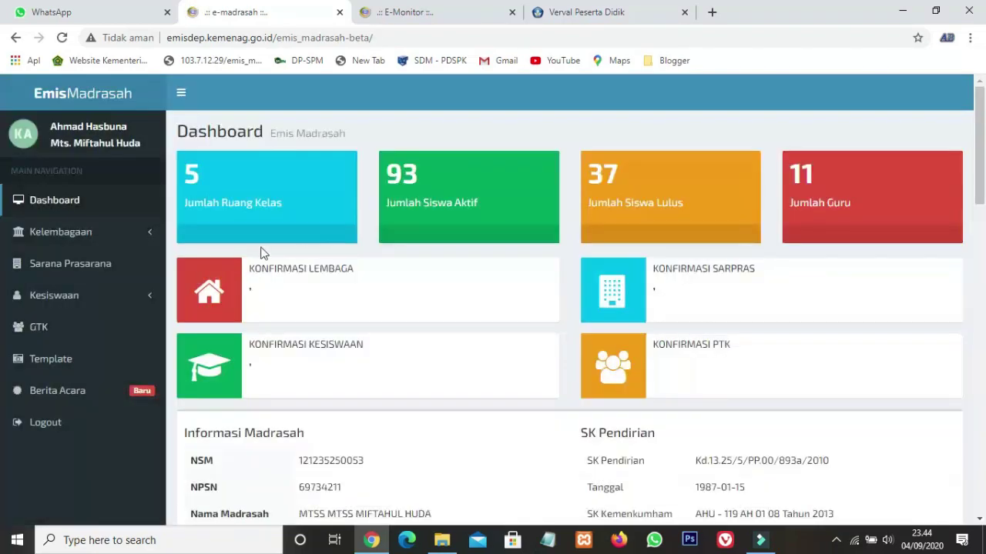
Open the Siswa Aktif list under Kesiswaan and close the information notice
click(95, 300)
click(69, 325)
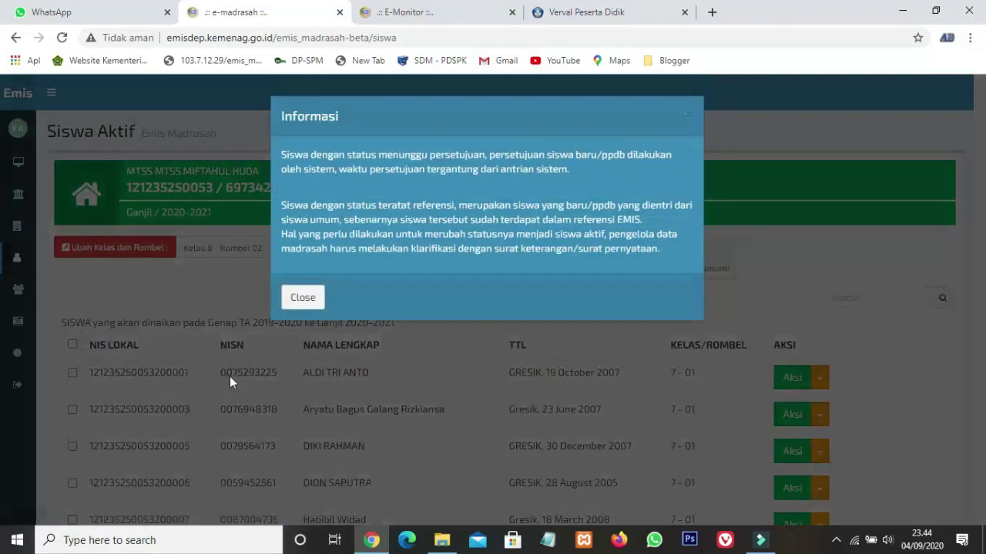
click(301, 297)
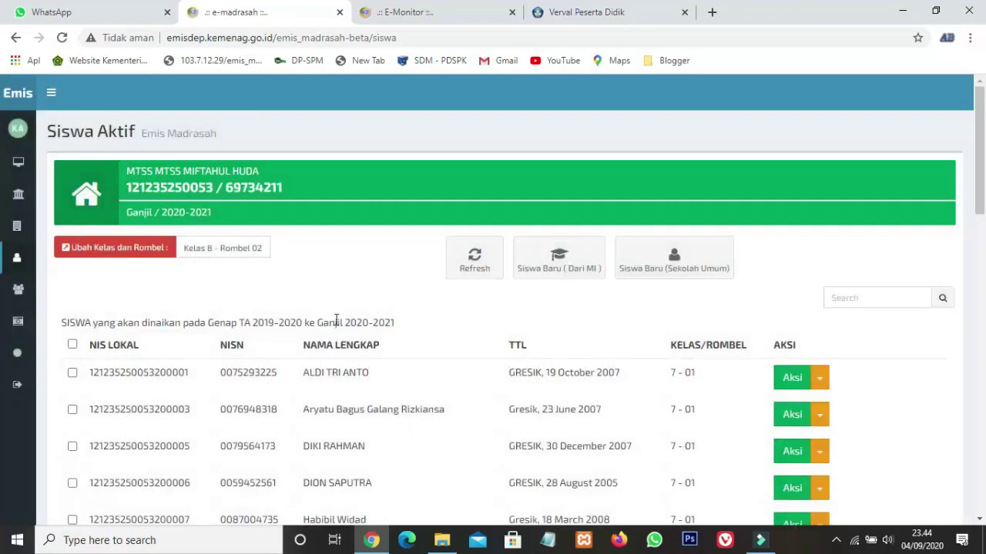
Look through the available class and rombel choices for Ubah Kelas dan Rombel without changing the selection
mouse_move(18, 195)
click(254, 249)
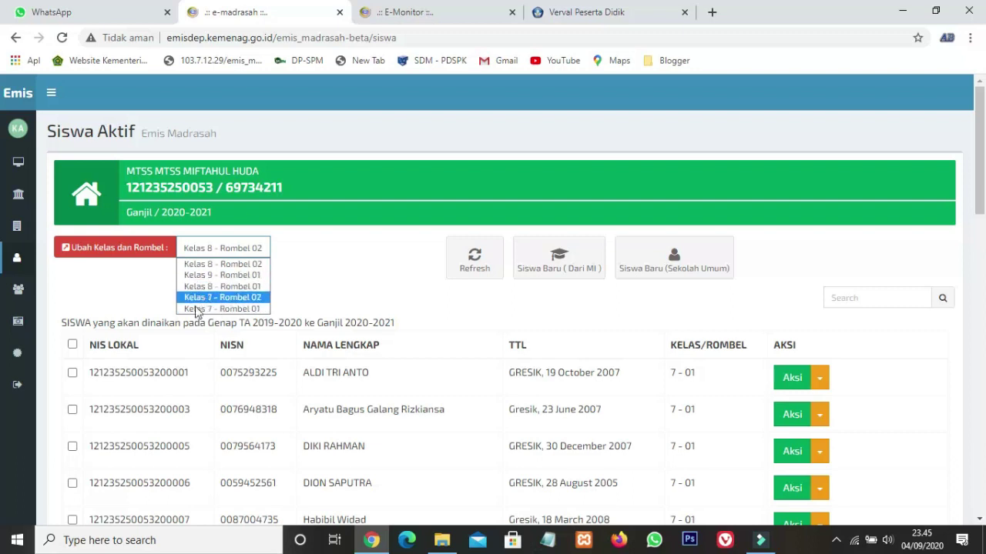
click(312, 270)
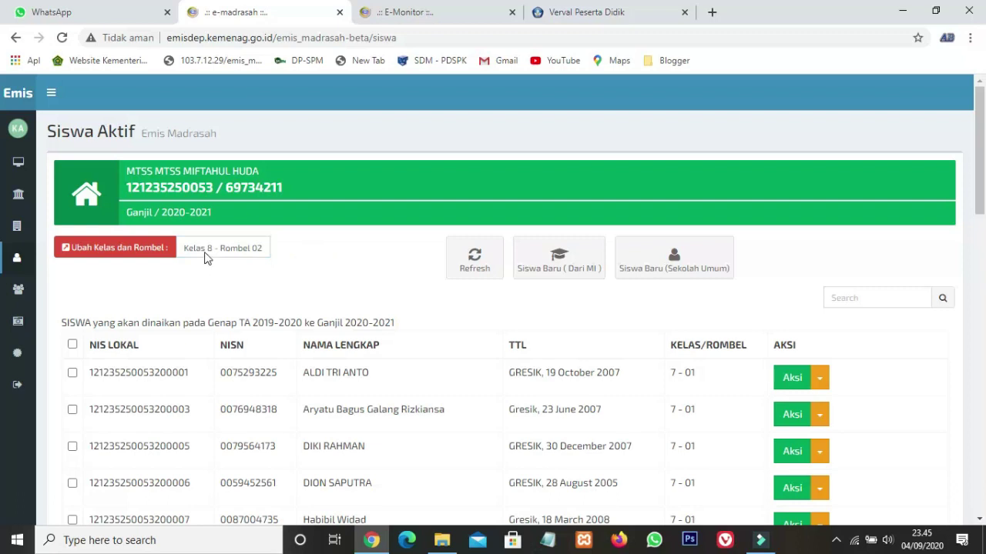
Open Rincian Data Ruangan in Sarana Prasarana and review the classrooms with their Kelas/Rombel assignments
mouse_move(21, 196)
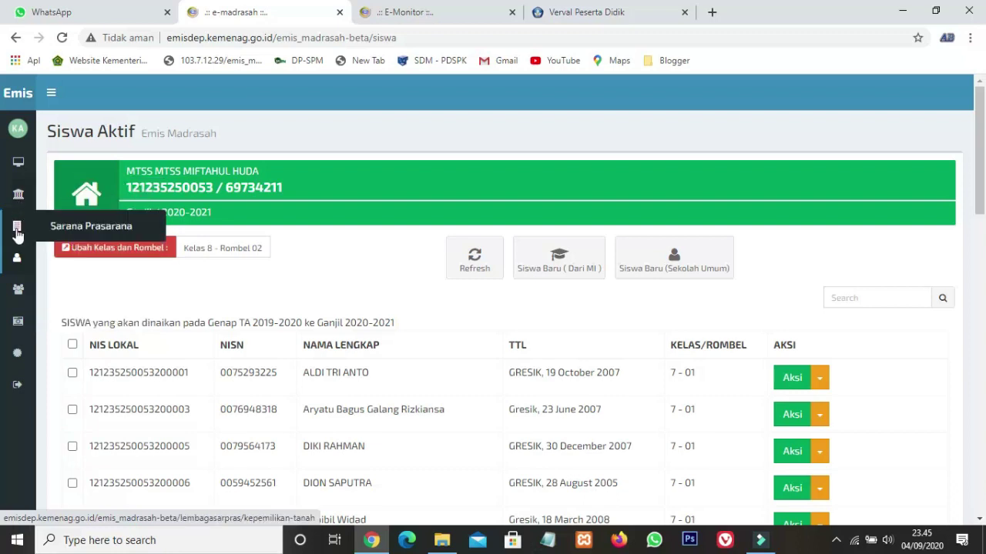
click(17, 232)
mouse_move(17, 258)
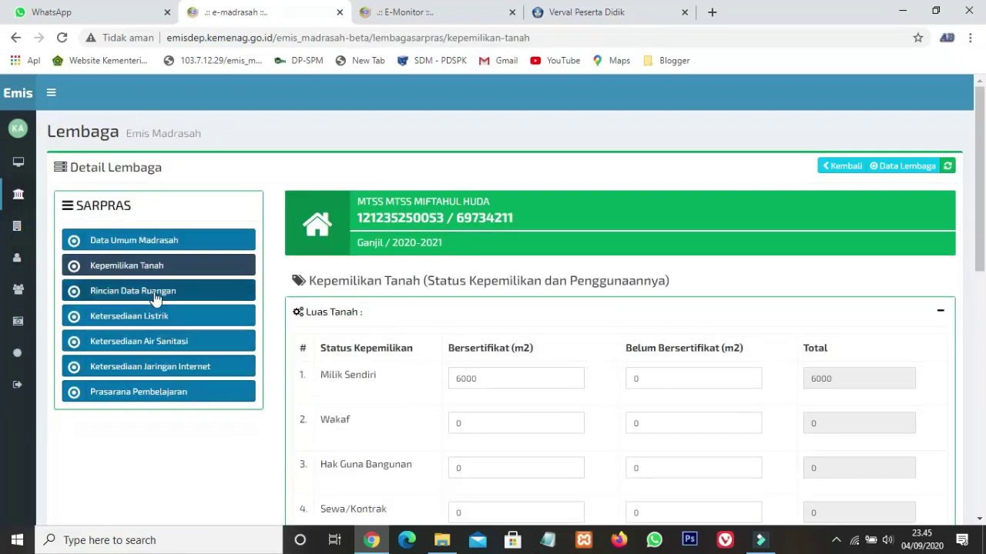
click(154, 297)
scroll(516, 370, down, 3)
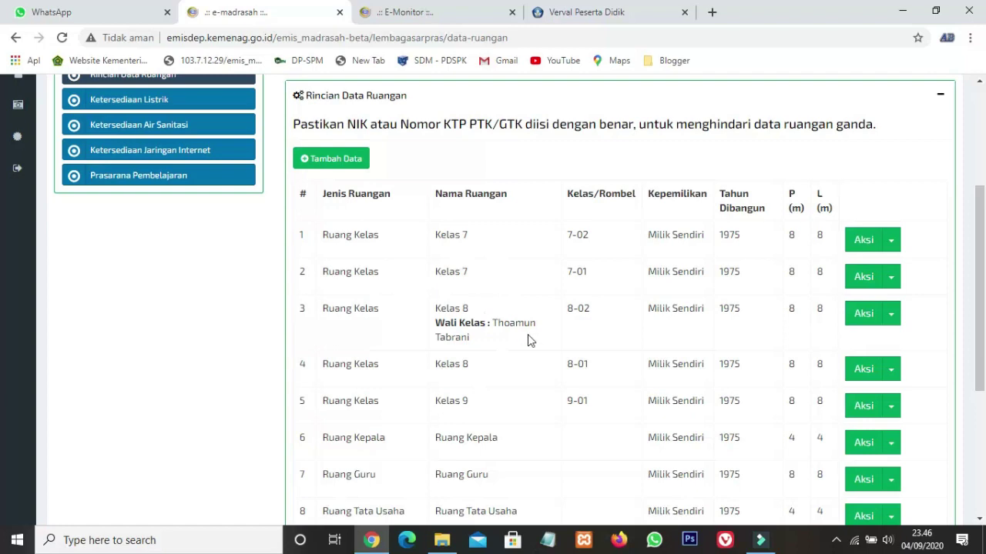
scroll(332, 322, up, 2)
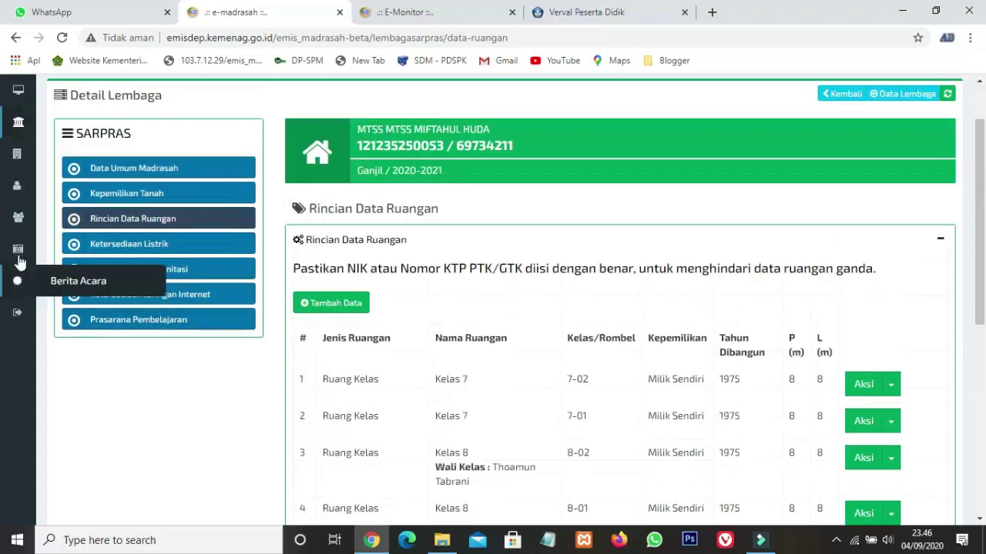
Return to the Siswa Aktif list and close its information notice
mouse_move(18, 186)
click(66, 216)
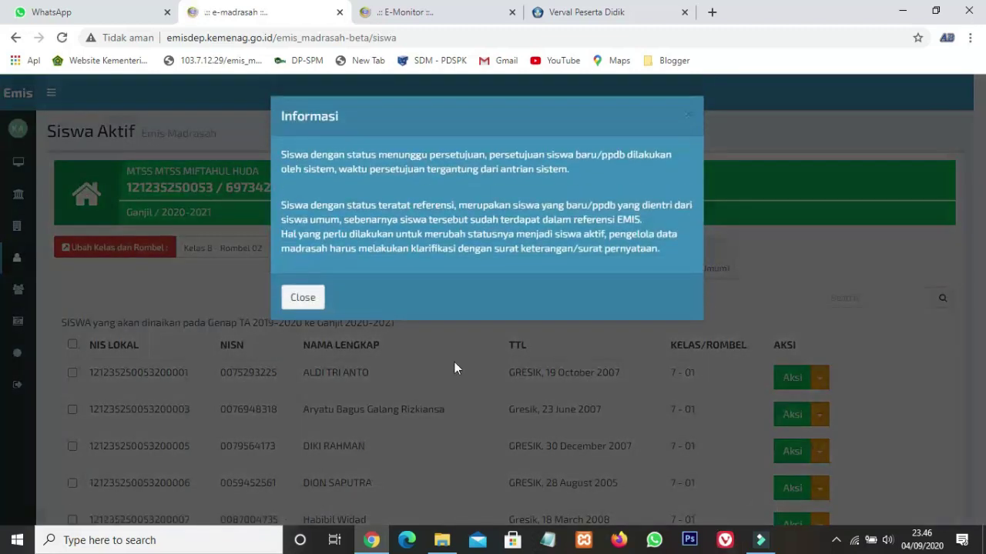
click(308, 285)
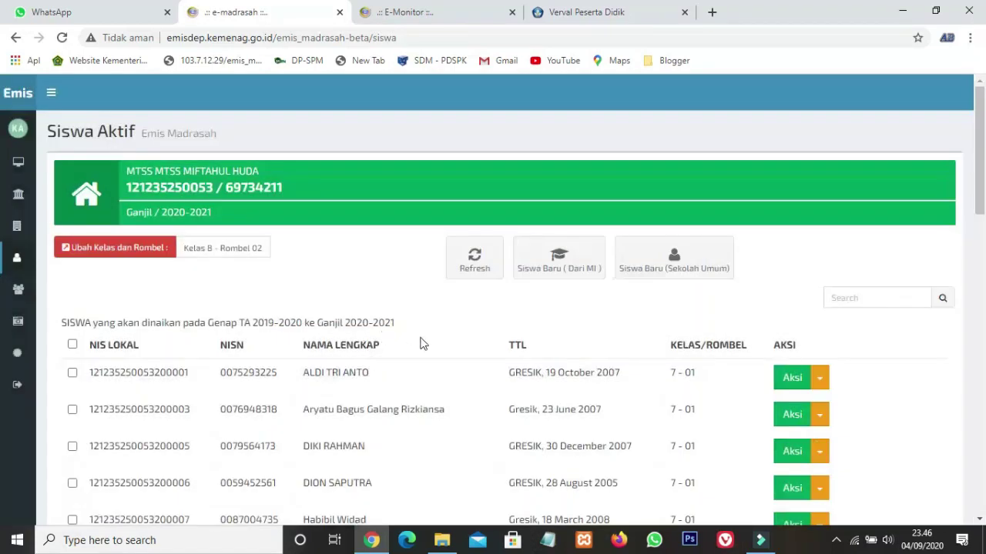
Open the Siswa Baru (Sekolah Umum) form and review the Jenjang options, keeping SD selected
scroll(439, 360, down, 1)
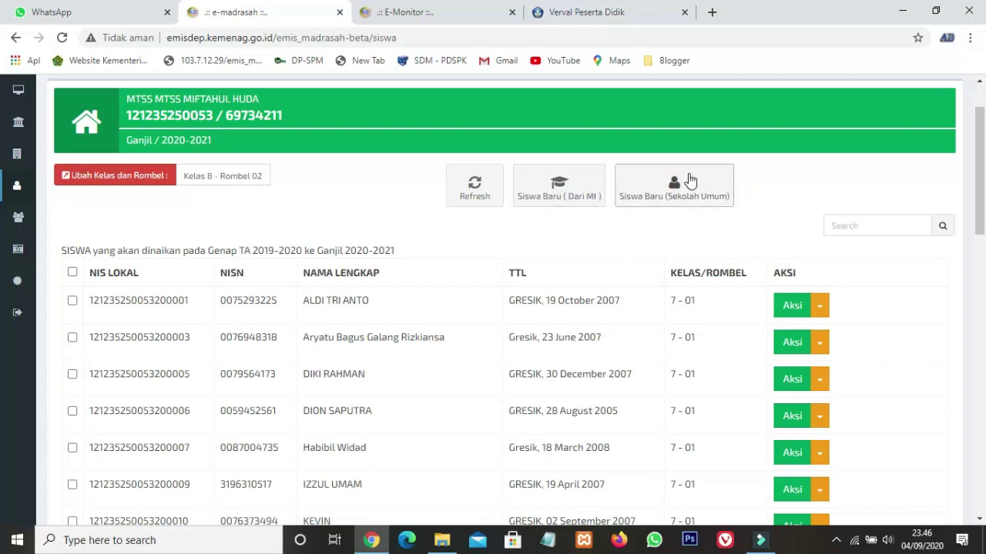
click(645, 205)
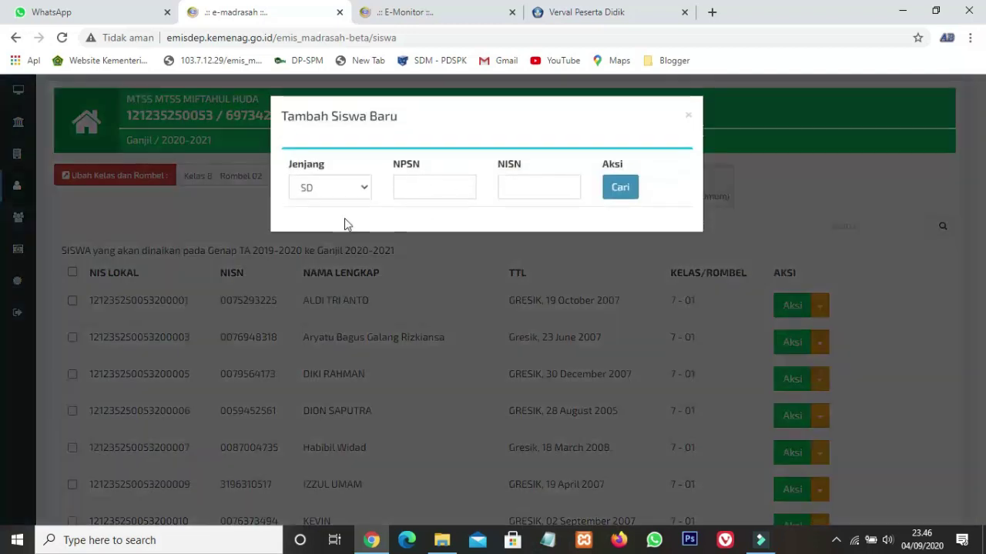
click(345, 196)
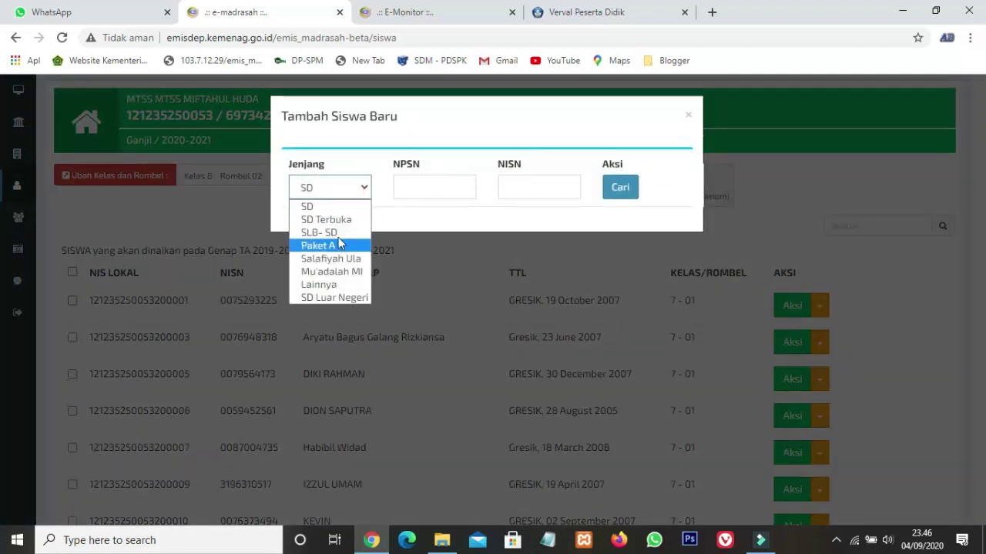
click(365, 194)
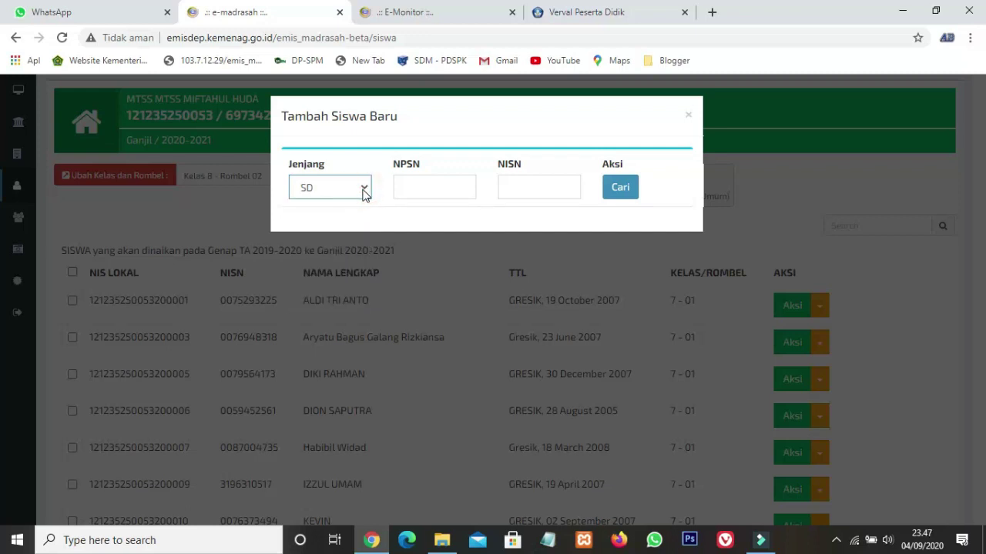
click(364, 193)
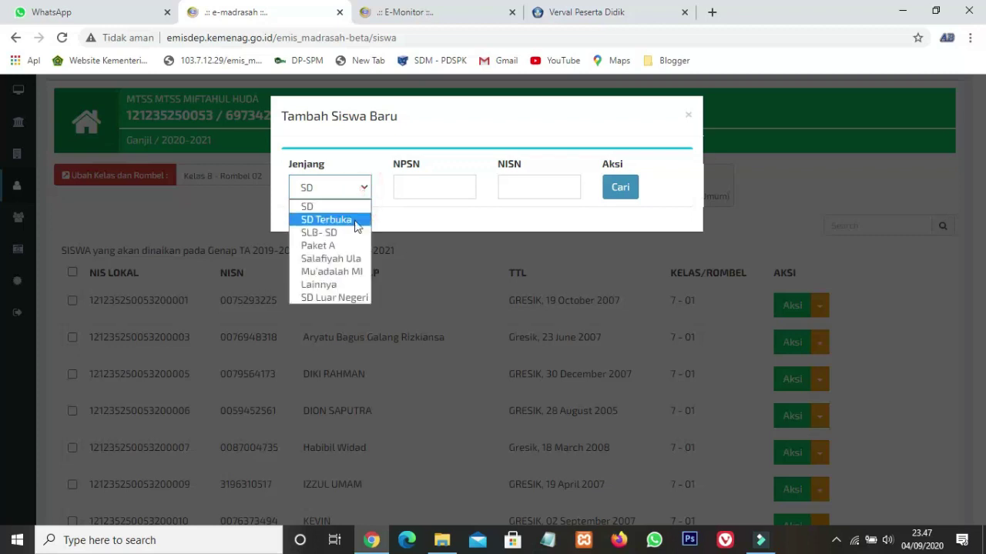
click(354, 209)
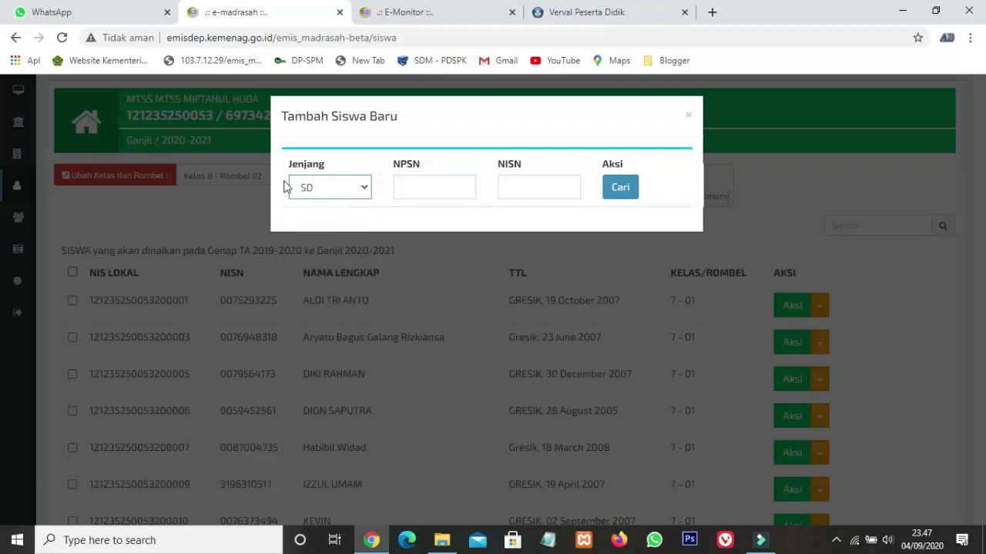
Check the NPSN and NISN fields of the Tambah Siswa Baru form, then close it and the information notice
click(434, 187)
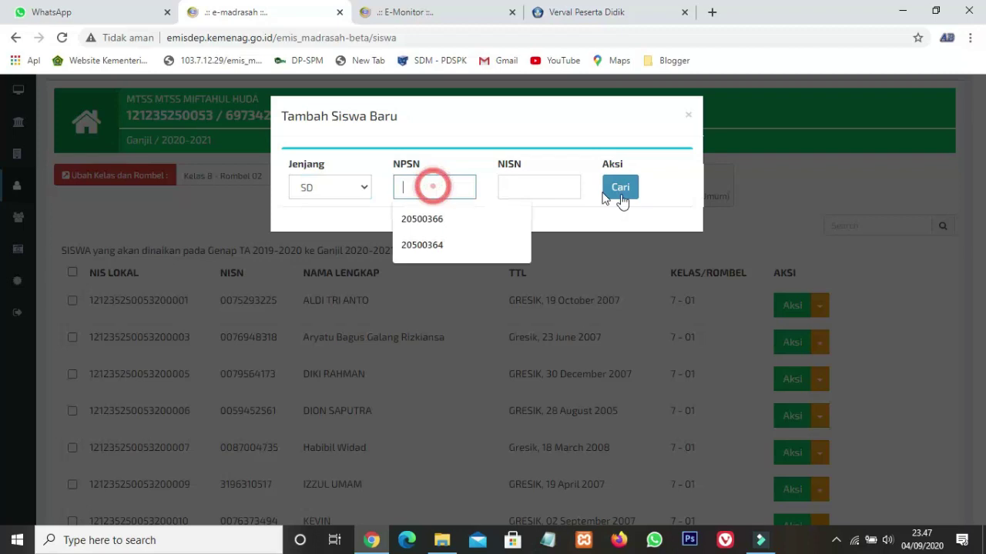
click(533, 194)
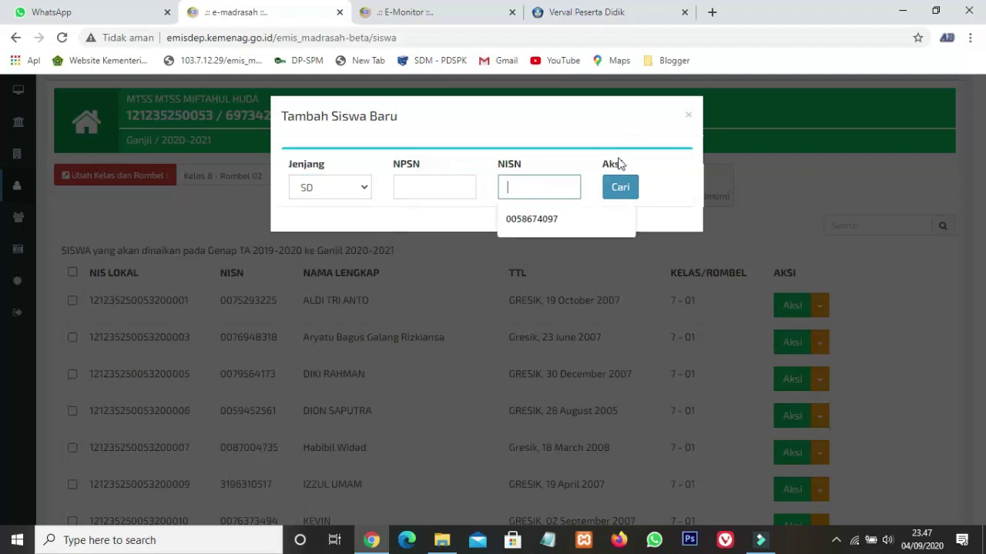
click(688, 116)
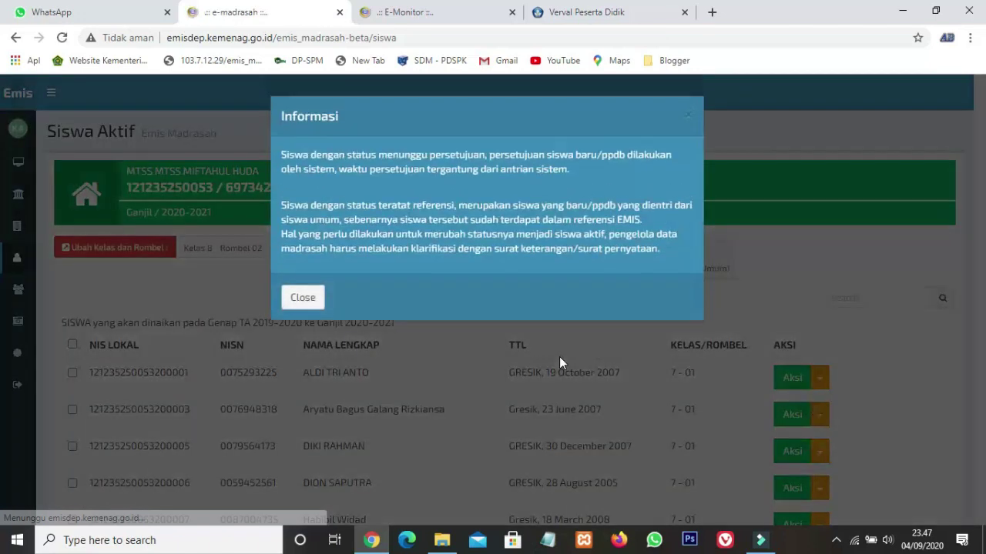
click(308, 299)
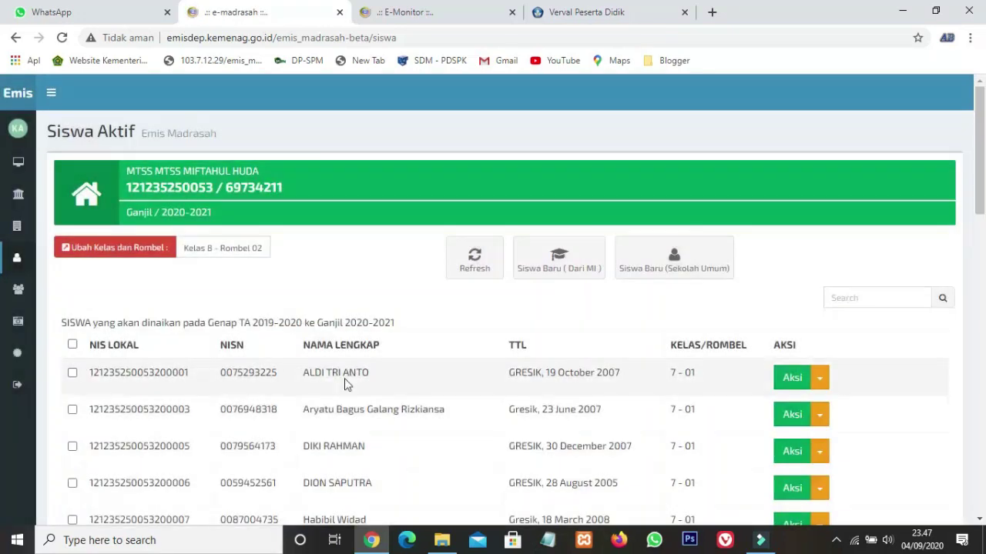
Examine the active students listed for promotion to Ganjil 2020-2021, including their NISN and Kelas/Rombel values
scroll(344, 395, down, 3)
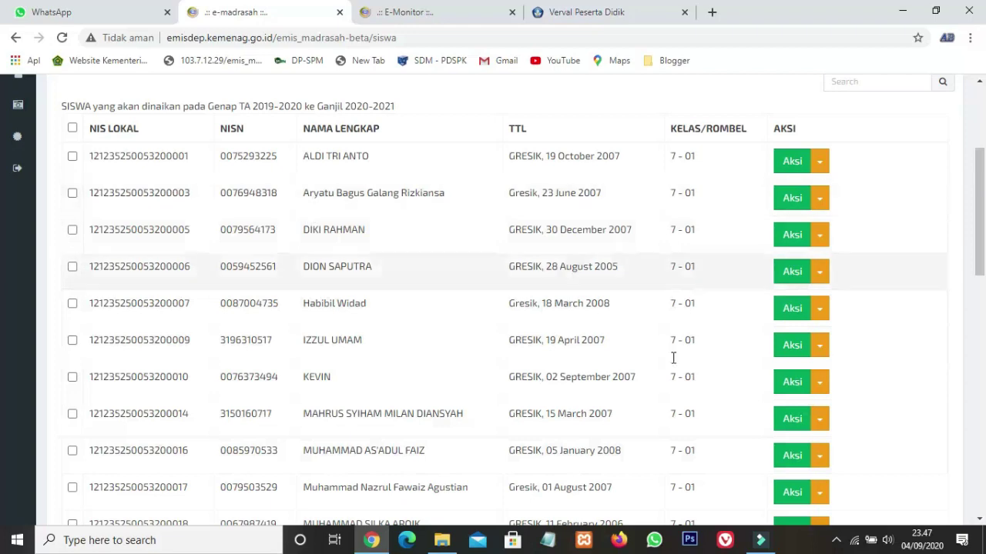
scroll(653, 270, down, 3)
scroll(651, 292, down, 2)
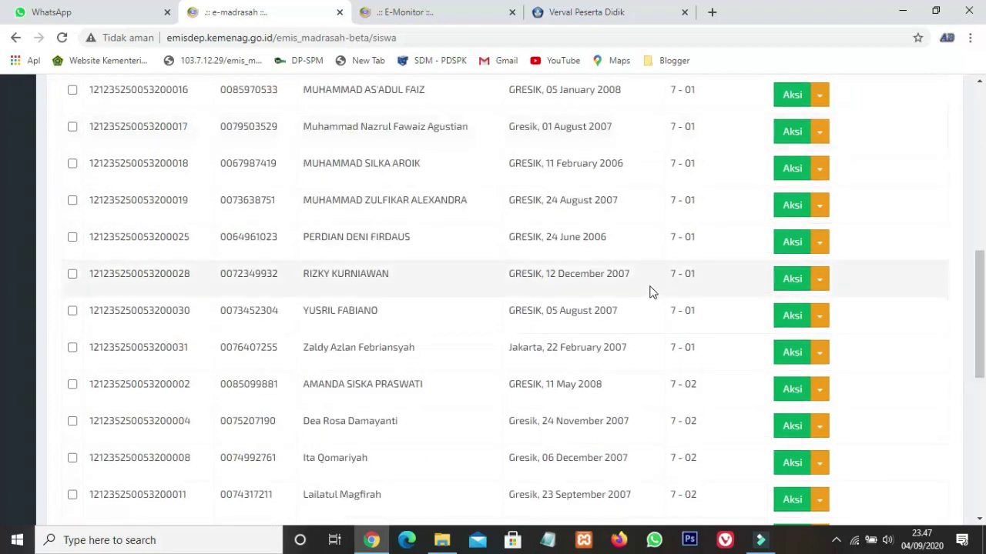
scroll(729, 386, down, 7)
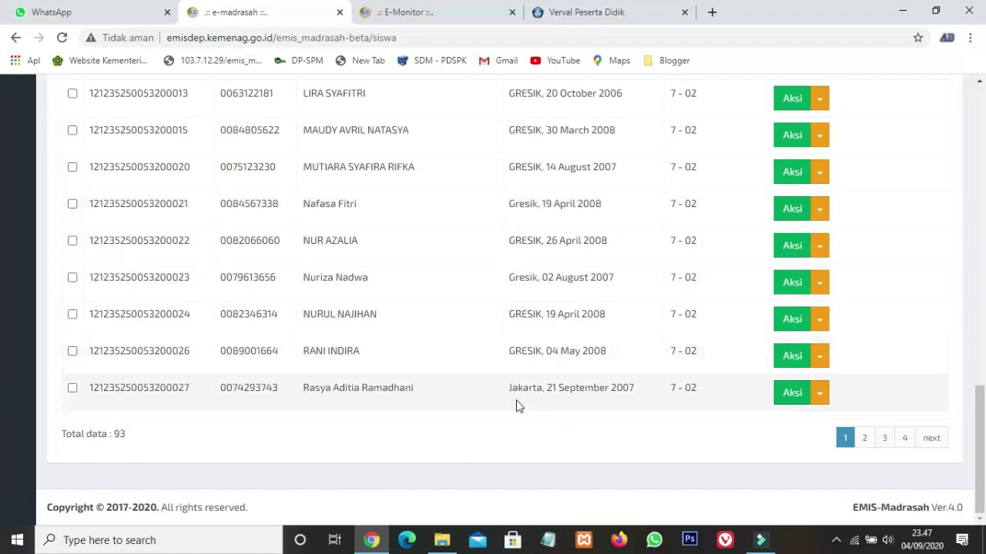
scroll(356, 342, up, 5)
scroll(356, 342, up, 8)
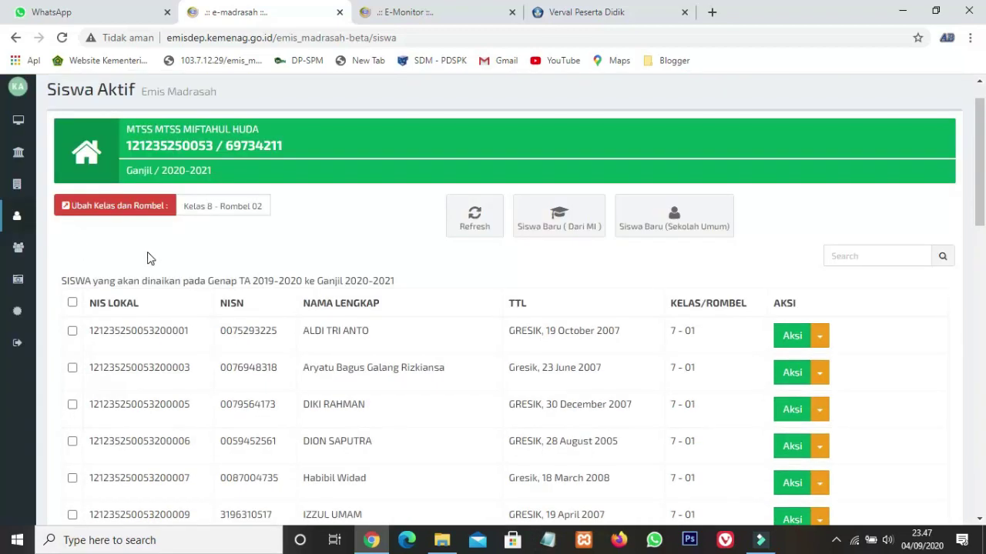
scroll(208, 293, down, 1)
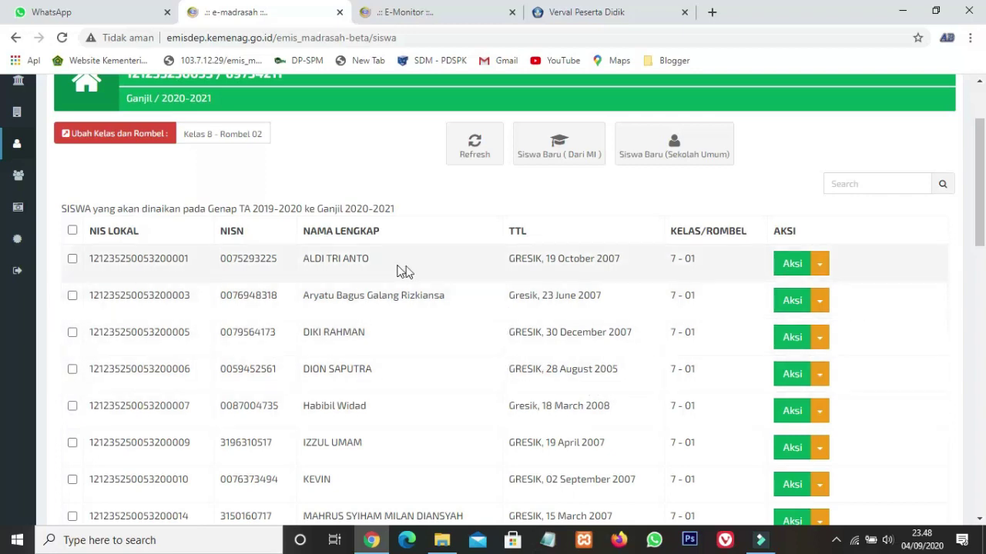
scroll(299, 261, down, 5)
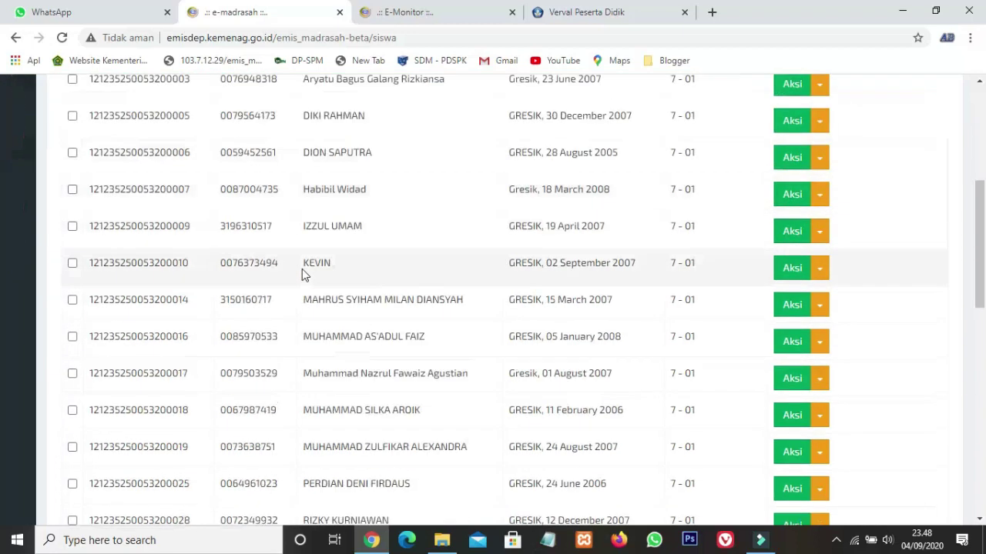
scroll(320, 231, down, 2)
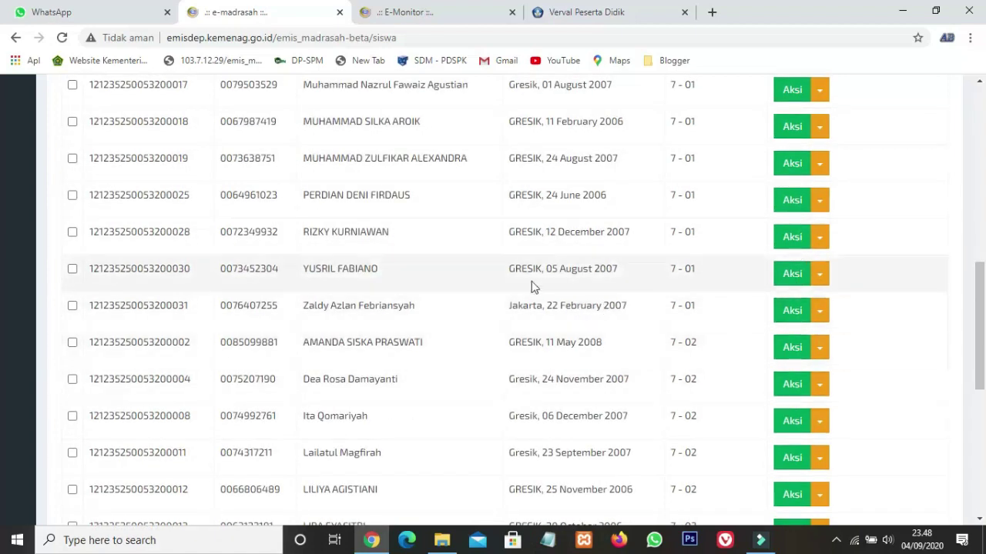
scroll(378, 264, up, 6)
scroll(285, 276, up, 2)
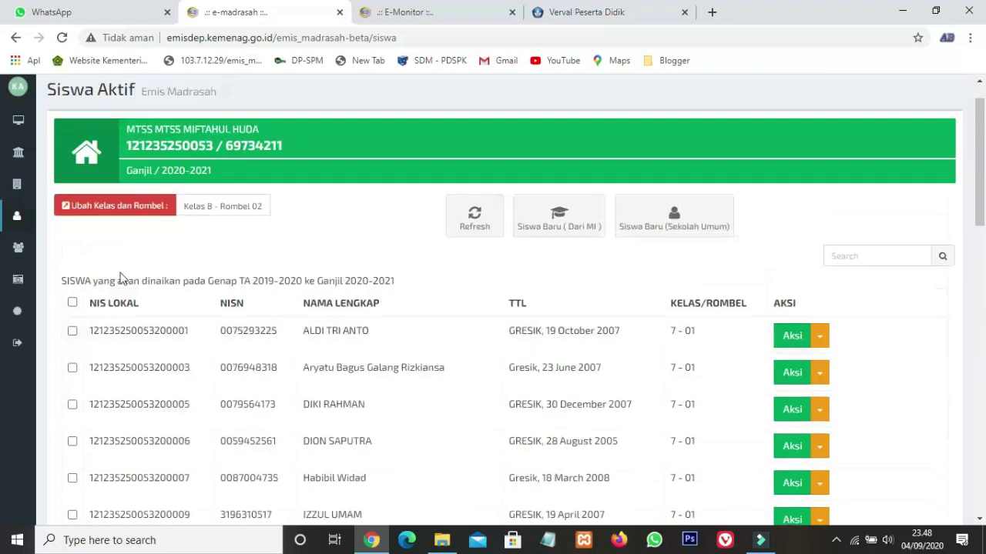
Download the Siswa Aktif template for NIK, NISN dan NIS Lokal from Pusat Template and open it in Excel
click(23, 282)
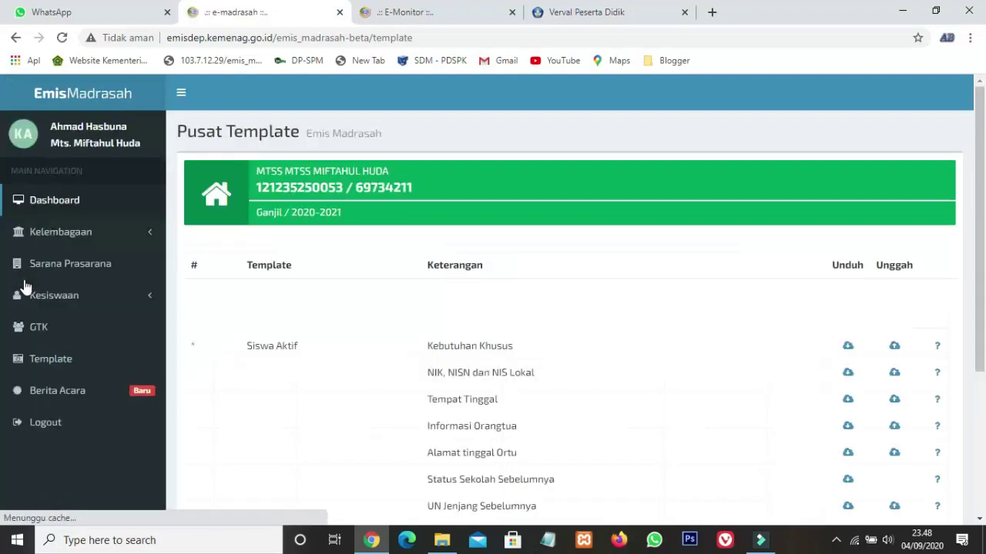
scroll(645, 337, down, 3)
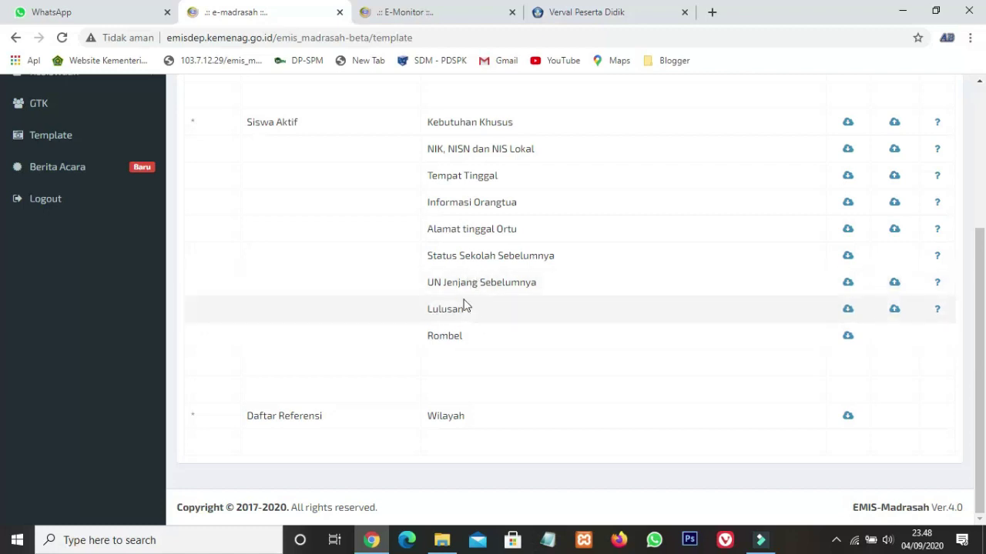
click(848, 151)
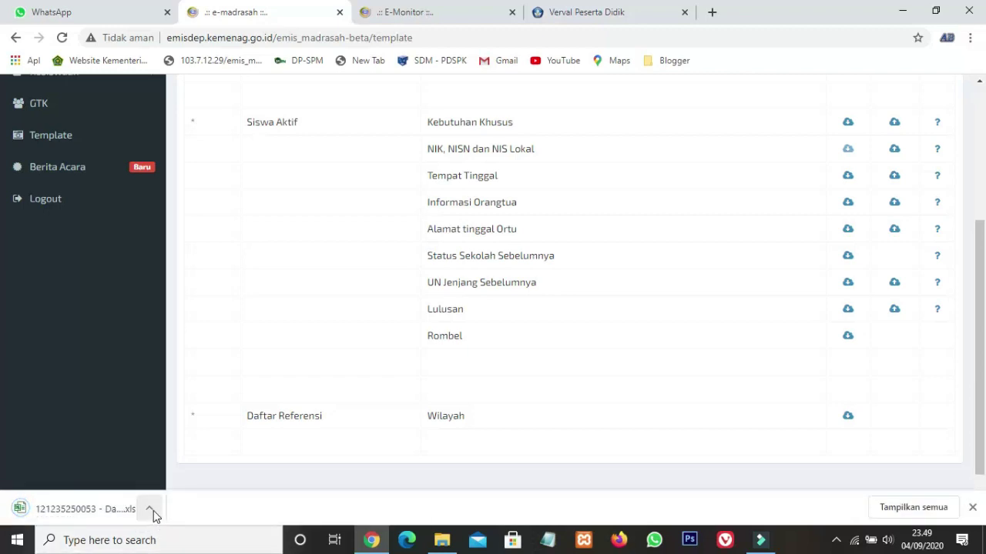
click(81, 517)
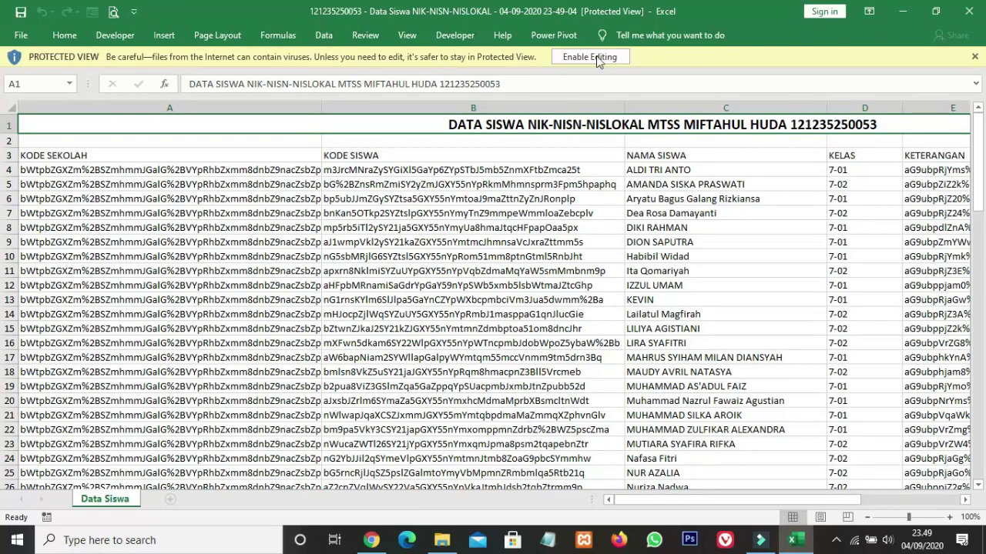
Enable editing in the downloaded student template and examine its NISN, NIS LOKAL and NO ABSEN through TGL MASUK MADRASAH columns, closing the workbook when done
click(596, 58)
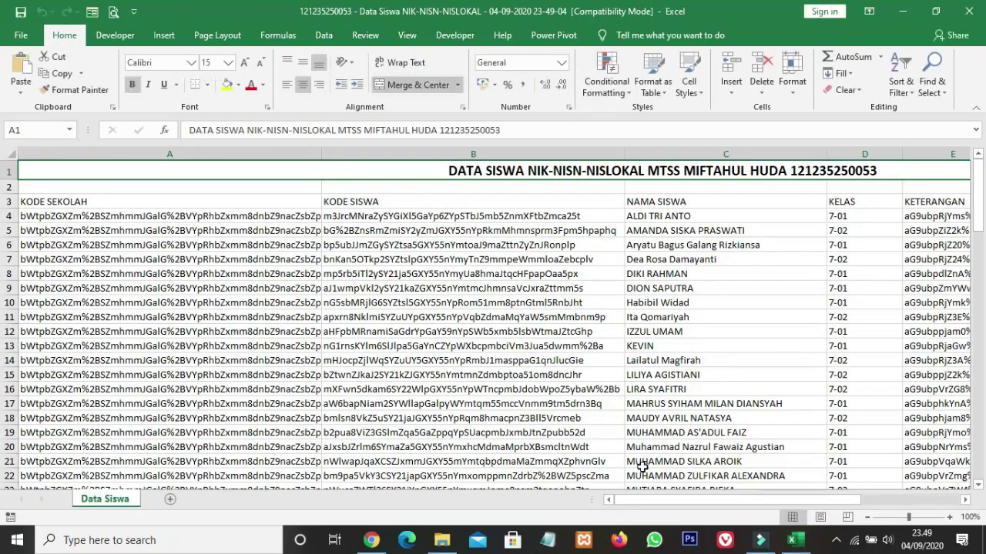
drag(650, 505, 792, 503)
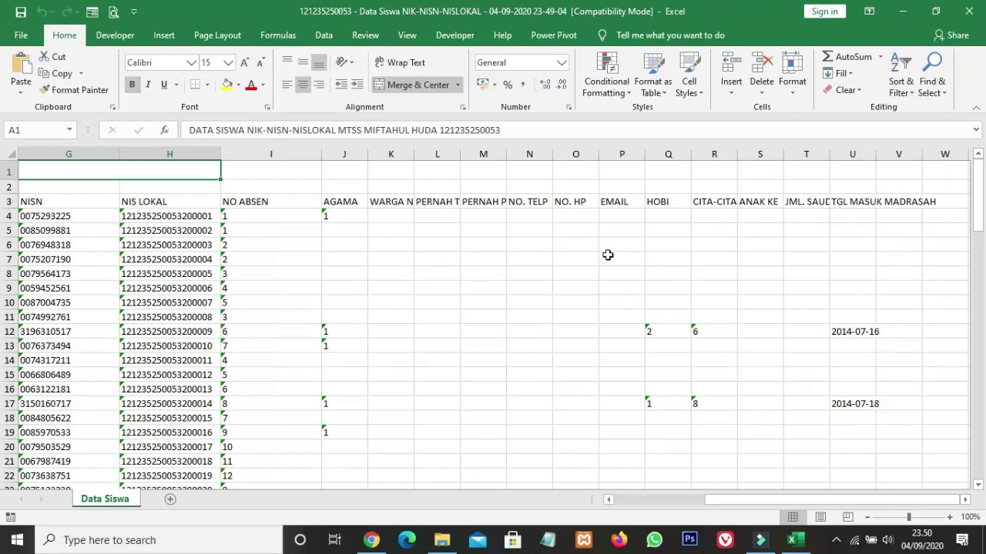
scroll(607, 255, down, 3)
scroll(610, 277, up, 3)
scroll(590, 254, down, 5)
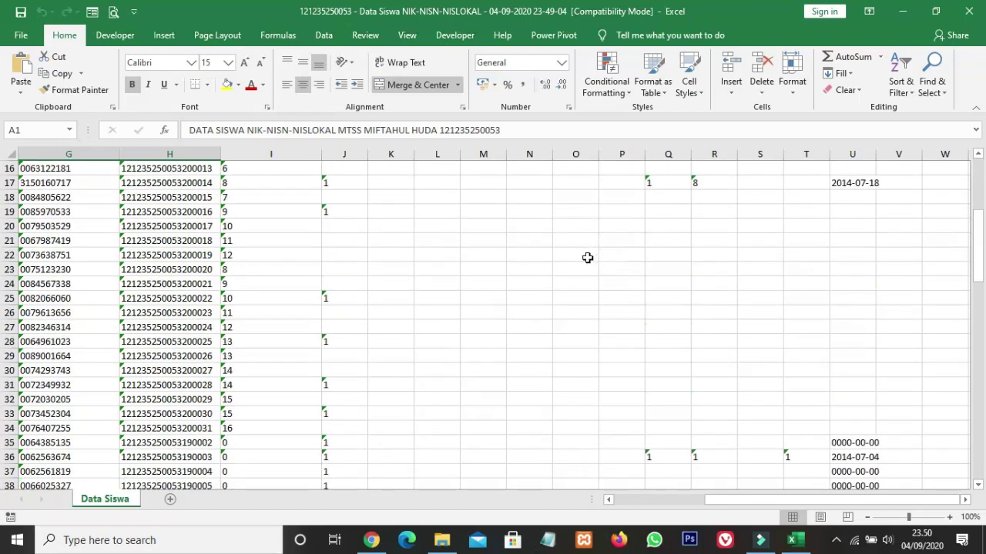
scroll(589, 262, down, 12)
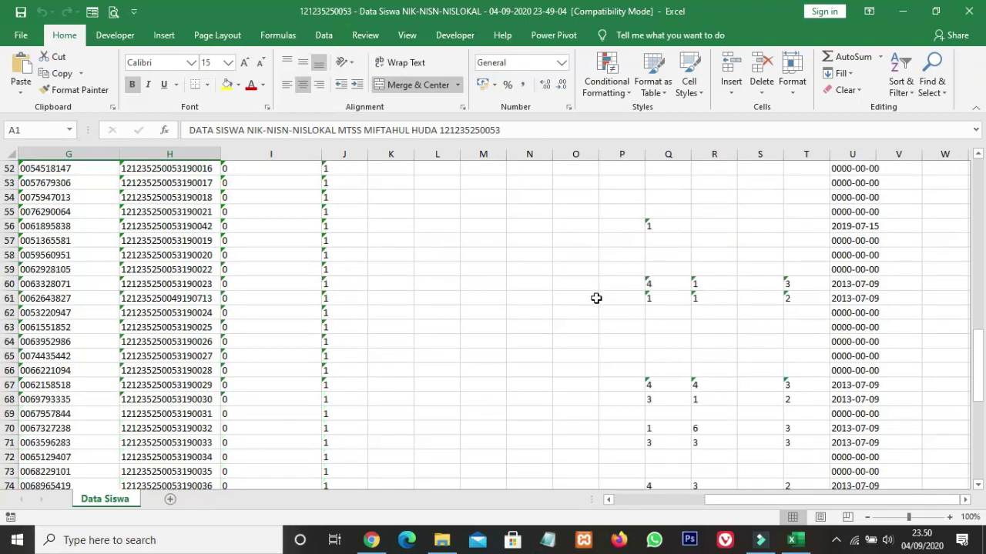
scroll(598, 304, down, 6)
scroll(595, 308, up, 15)
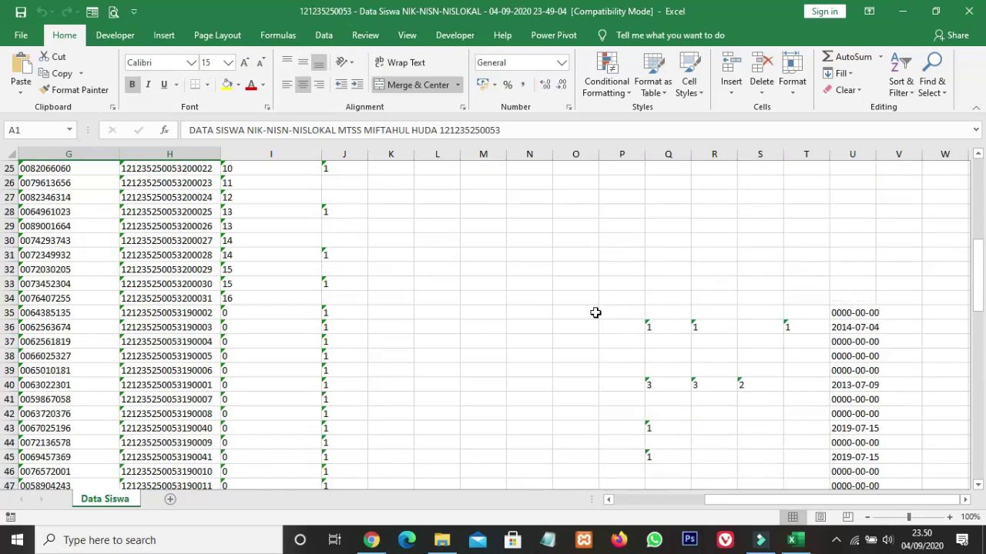
scroll(597, 308, up, 8)
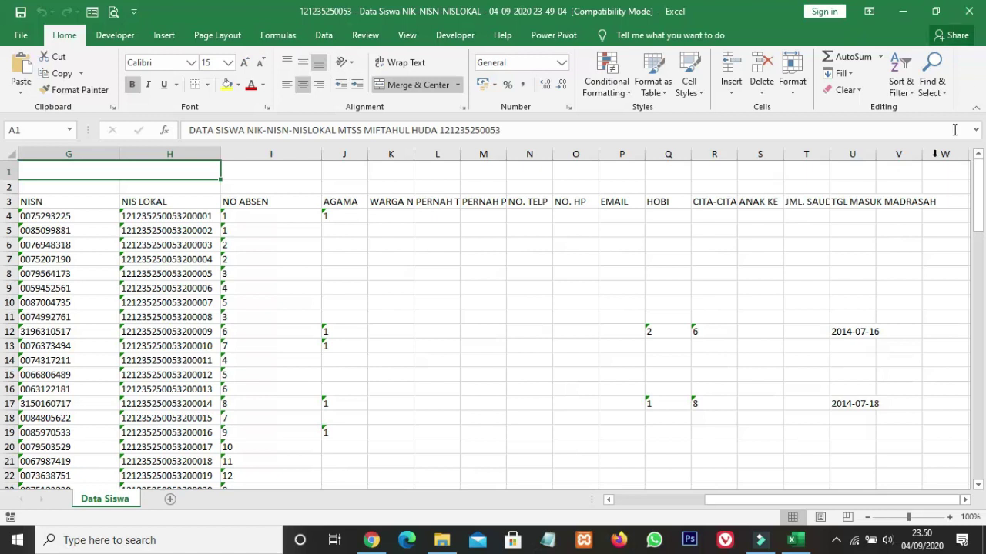
click(973, 14)
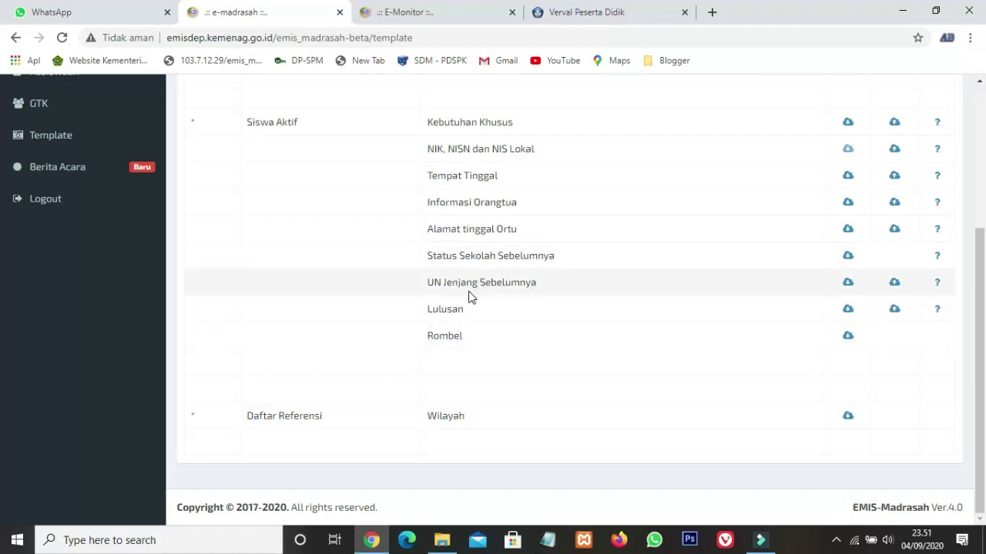
Return to the Siswa Aktif page under Kesiswaan and dismiss its information notice
scroll(193, 227, up, 1)
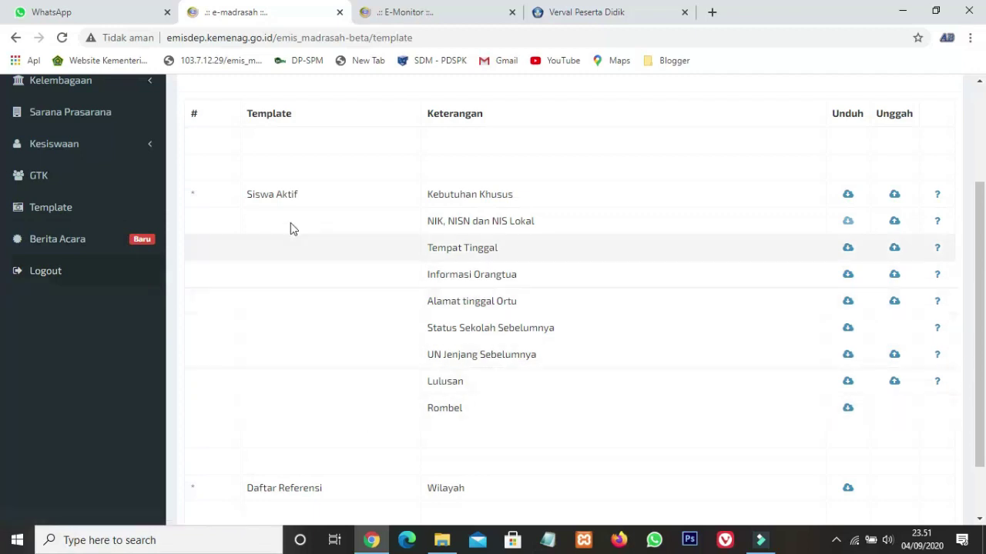
scroll(290, 229, up, 2)
click(111, 297)
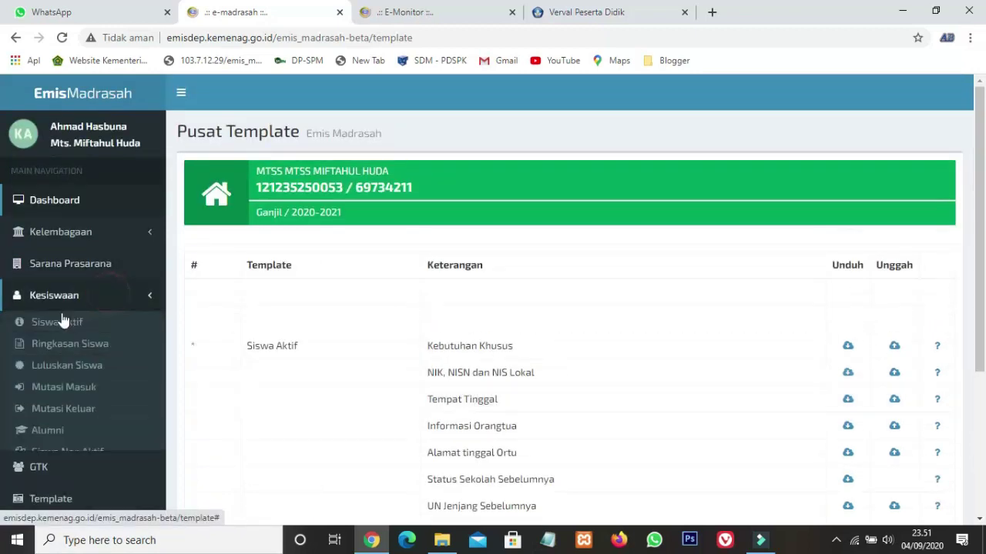
click(60, 323)
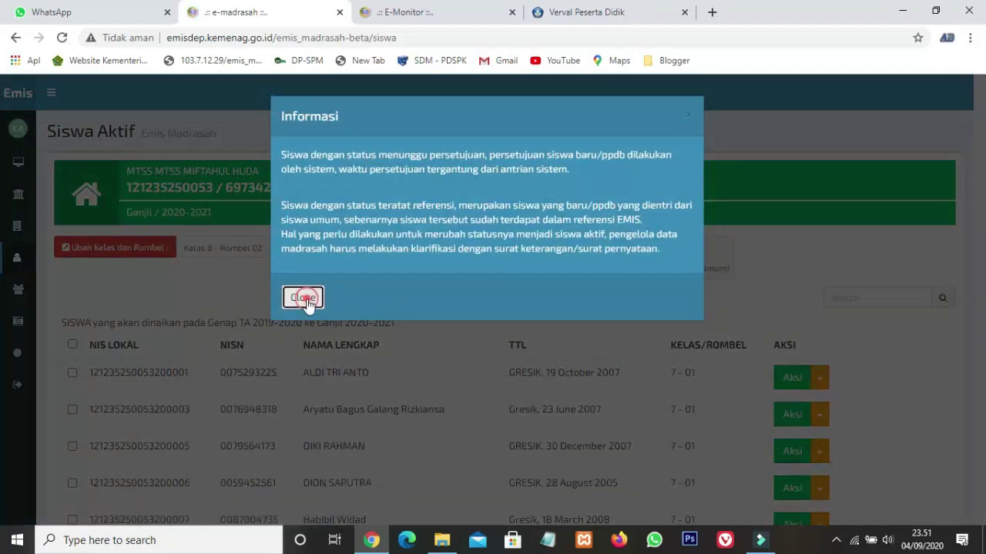
click(299, 296)
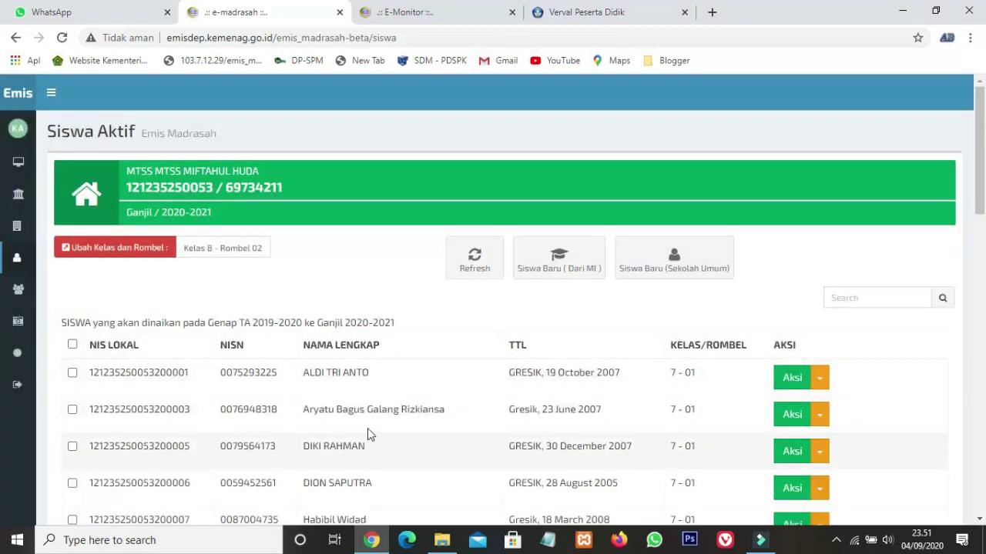
Examine the list of active students moving to Ganjil 2020-2021, checking the Kelas/Rombel values for both 7 - 01 and 7 - 02
scroll(616, 375, down, 4)
scroll(622, 375, down, 6)
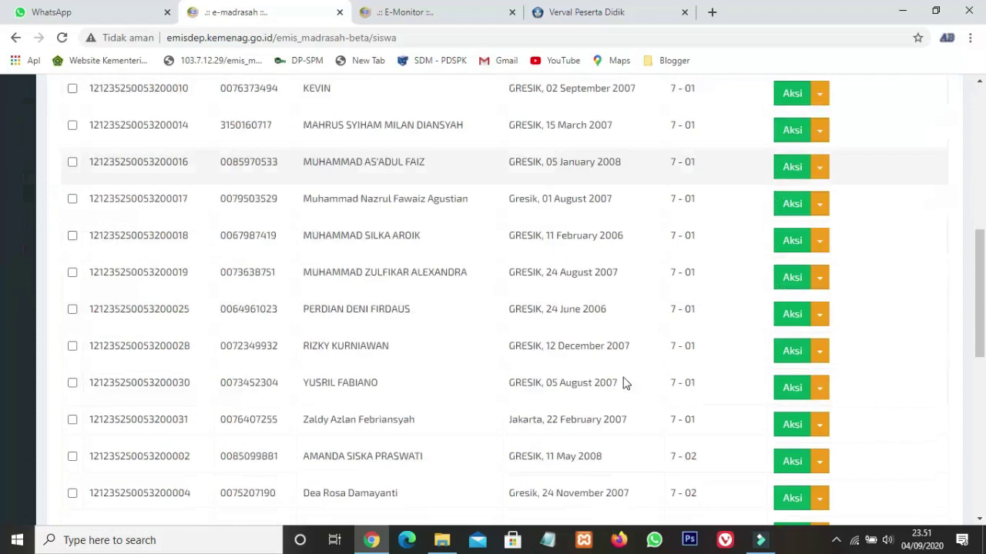
scroll(616, 410, down, 5)
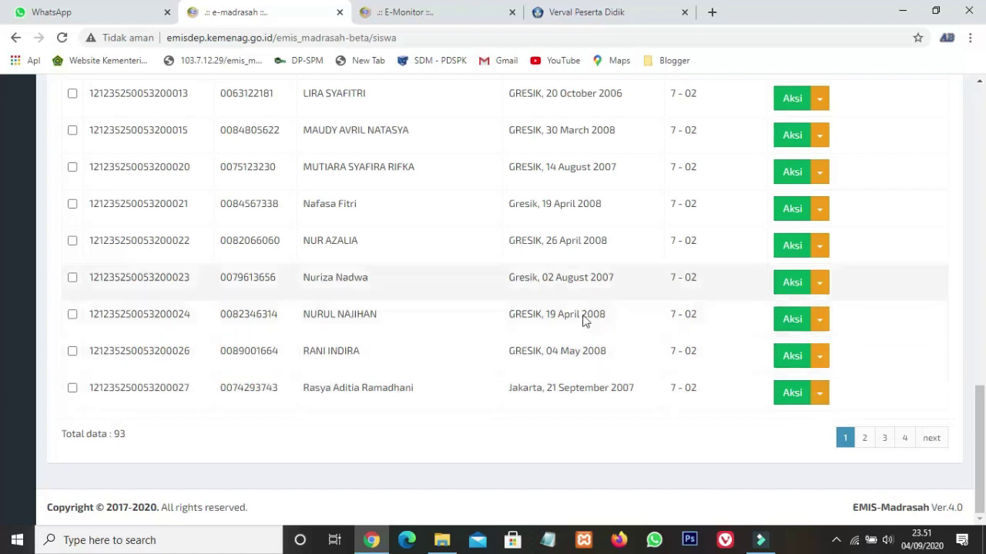
scroll(369, 285, up, 2)
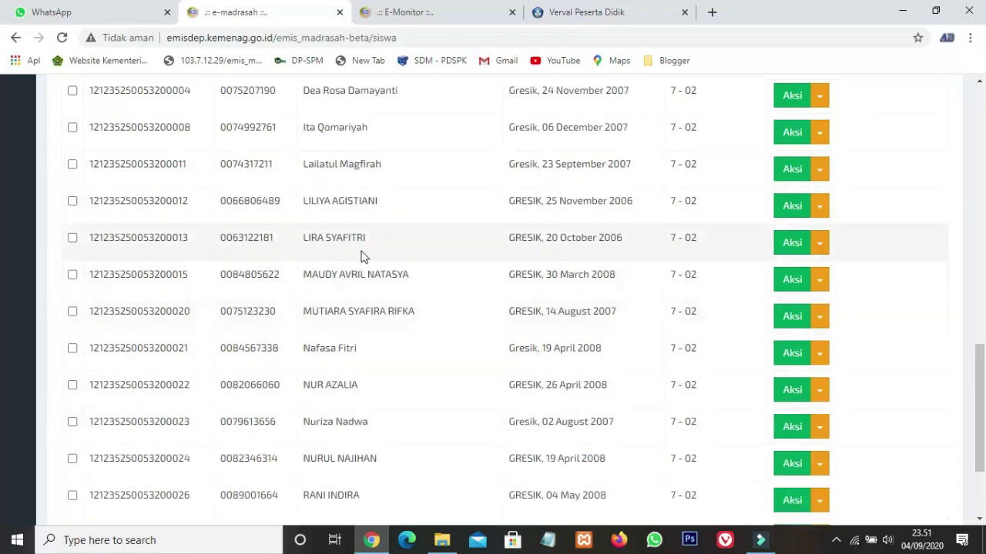
scroll(498, 386, up, 1)
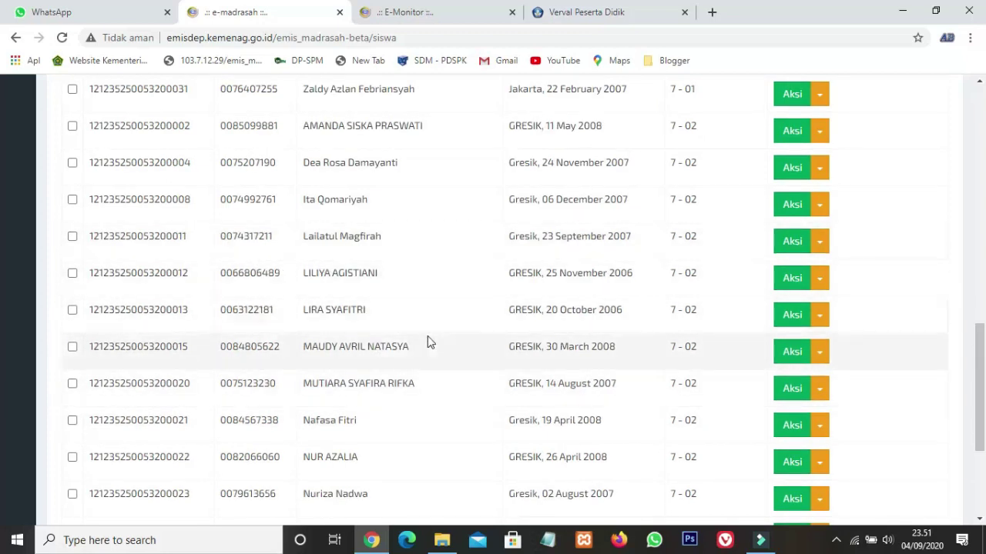
scroll(445, 308, up, 2)
scroll(446, 304, up, 2)
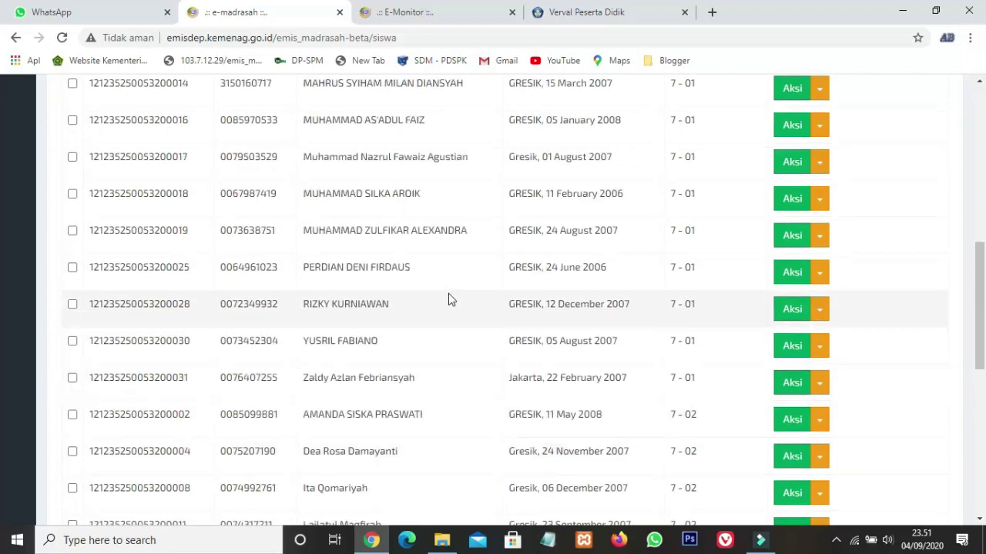
scroll(449, 299, up, 1)
scroll(450, 299, up, 1)
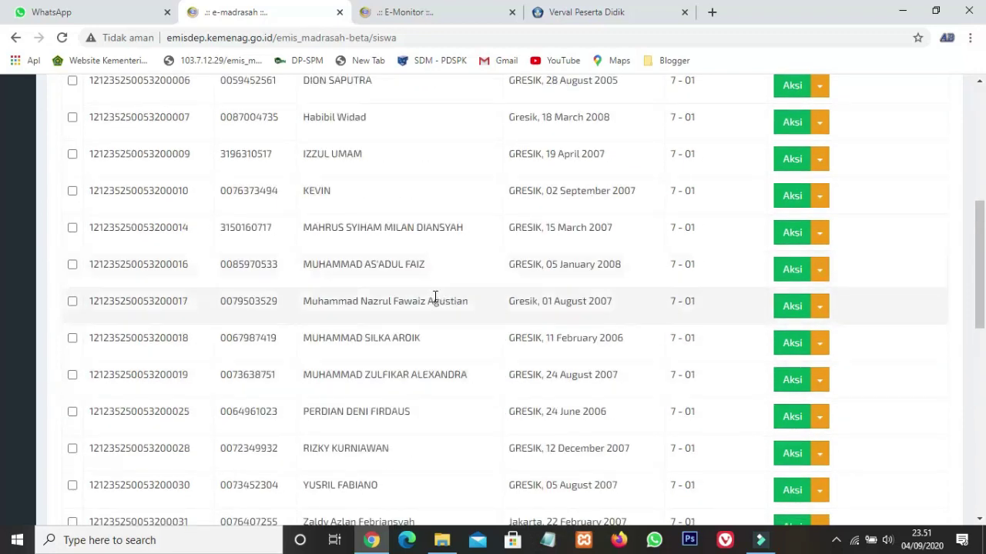
scroll(433, 297, up, 1)
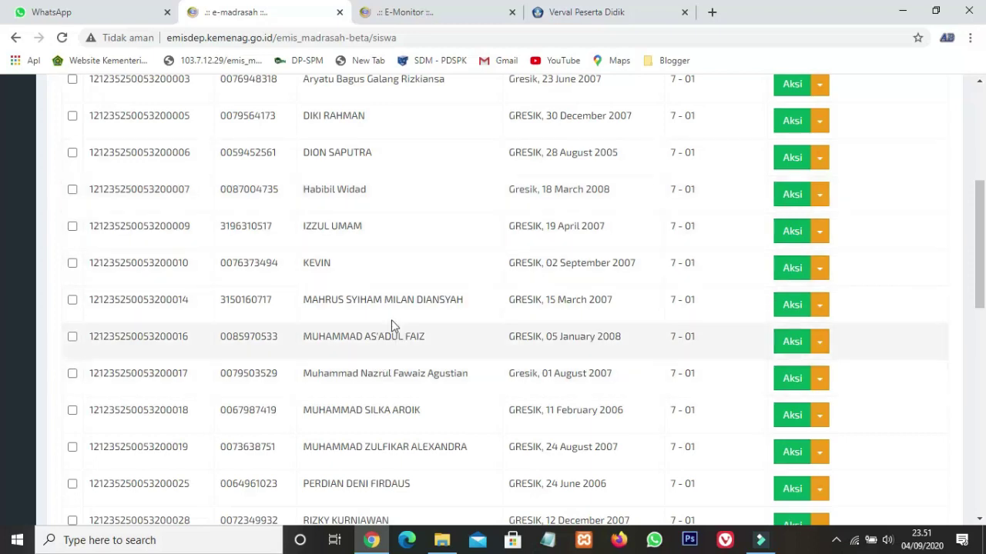
scroll(318, 262, up, 2)
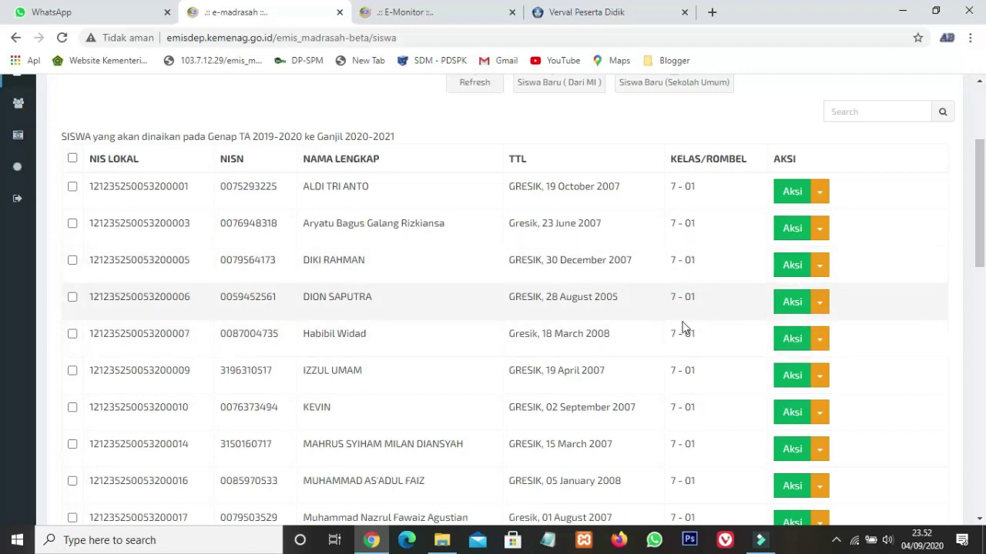
scroll(643, 323, up, 1)
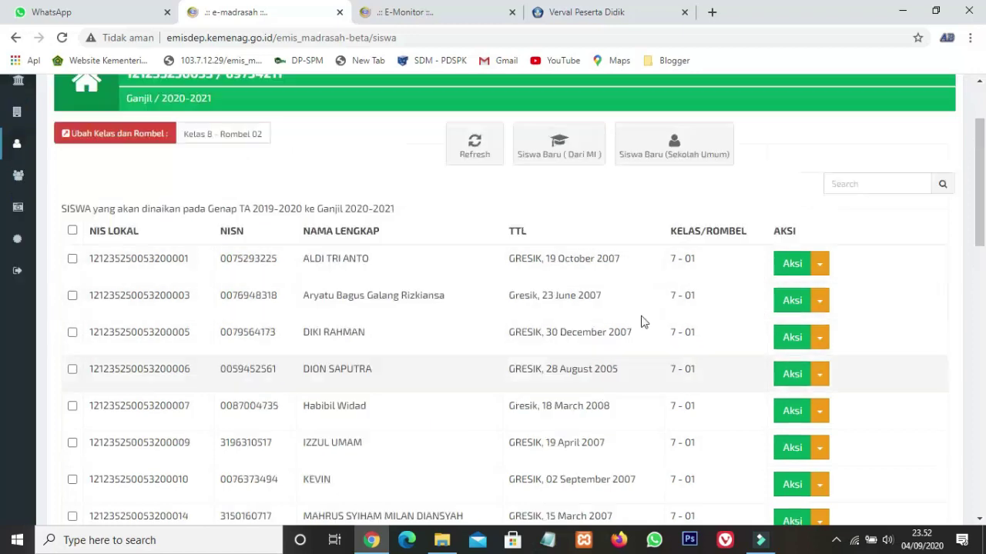
scroll(616, 298, down, 3)
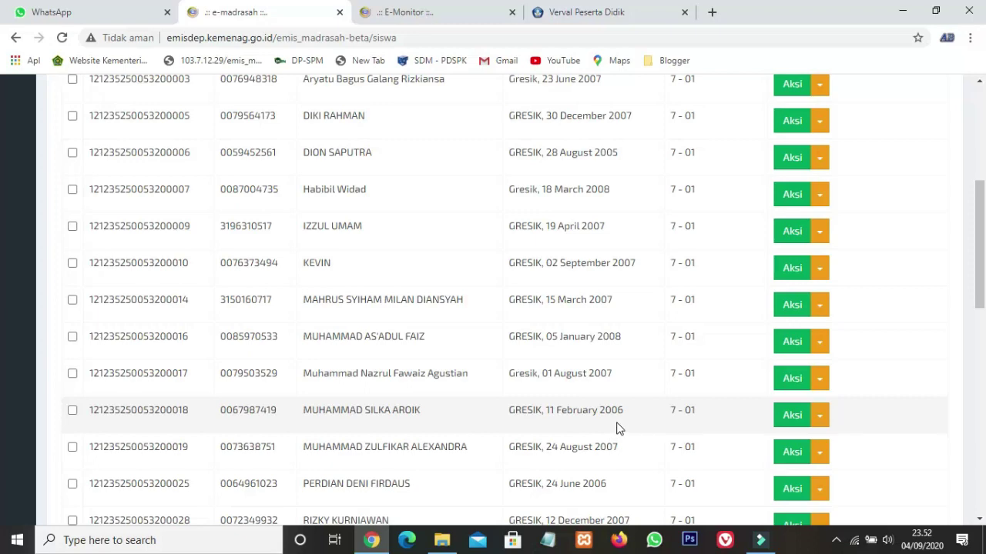
scroll(617, 427, up, 2)
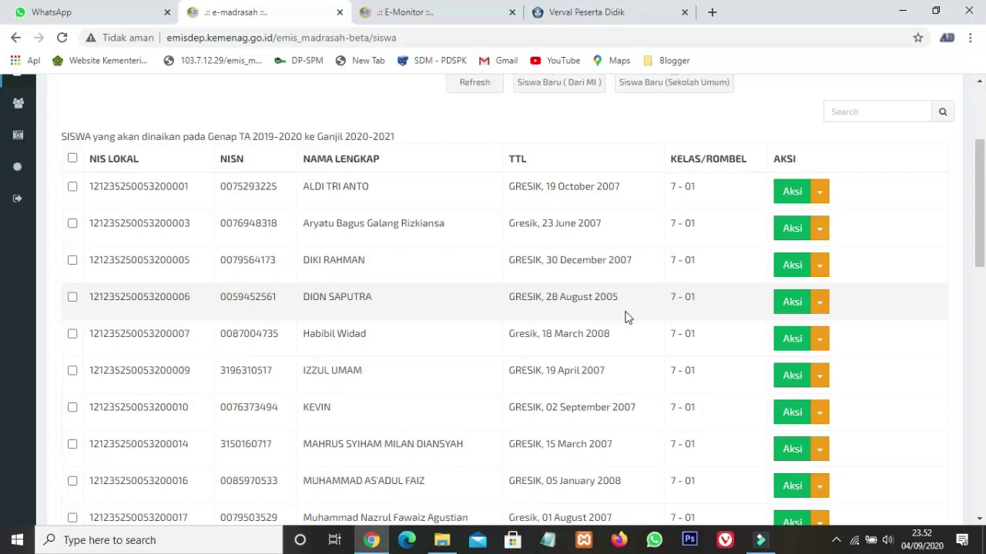
scroll(622, 306, up, 1)
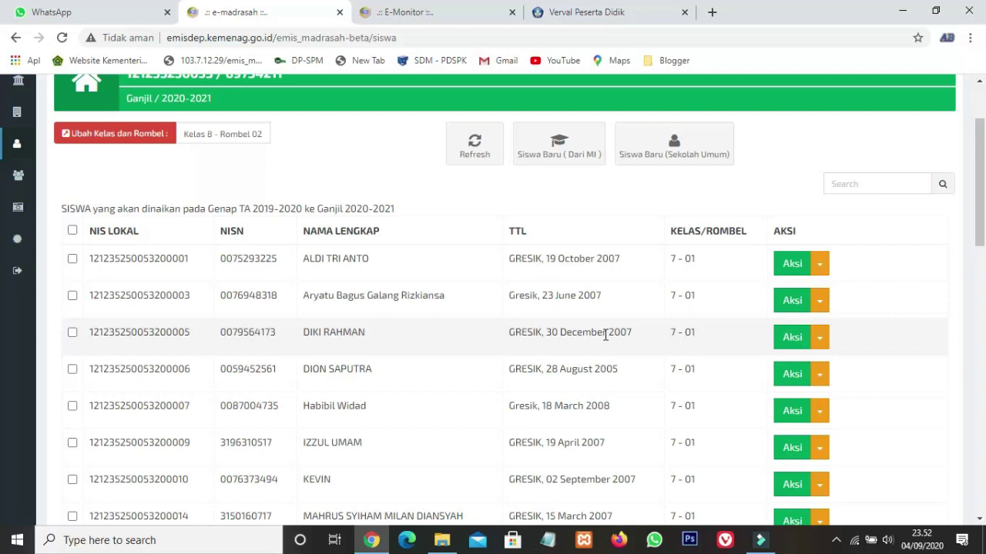
scroll(620, 361, up, 1)
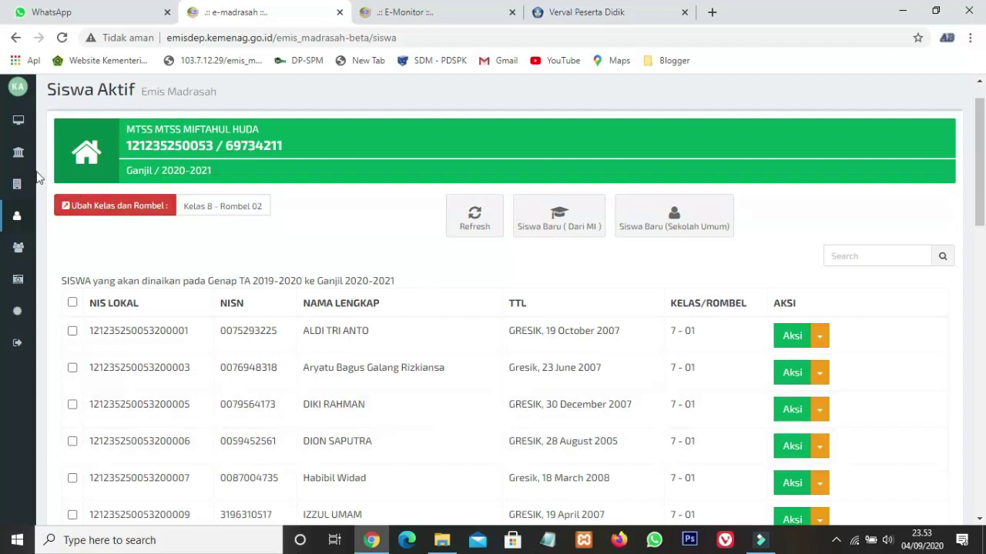
Open the GTK page and review the PTK Satminkal and PTK Non-Satminkal lists, including each teacher's status
mouse_move(19, 152)
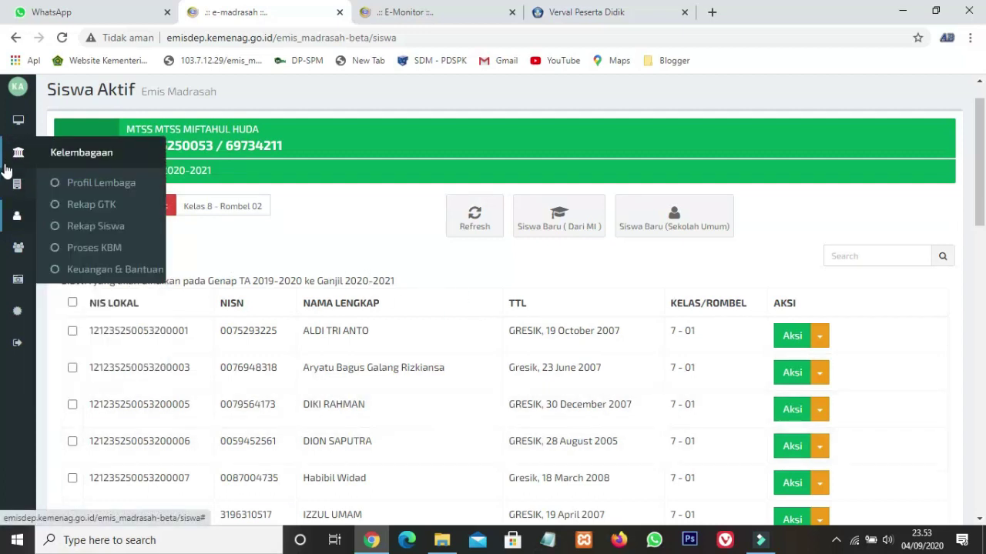
click(16, 249)
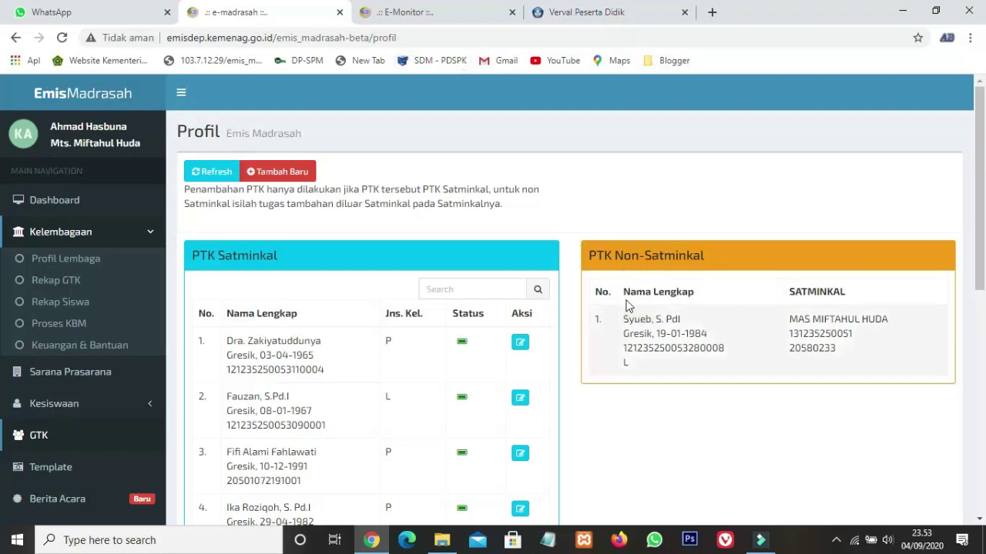
scroll(366, 354, down, 2)
scroll(363, 394, down, 1)
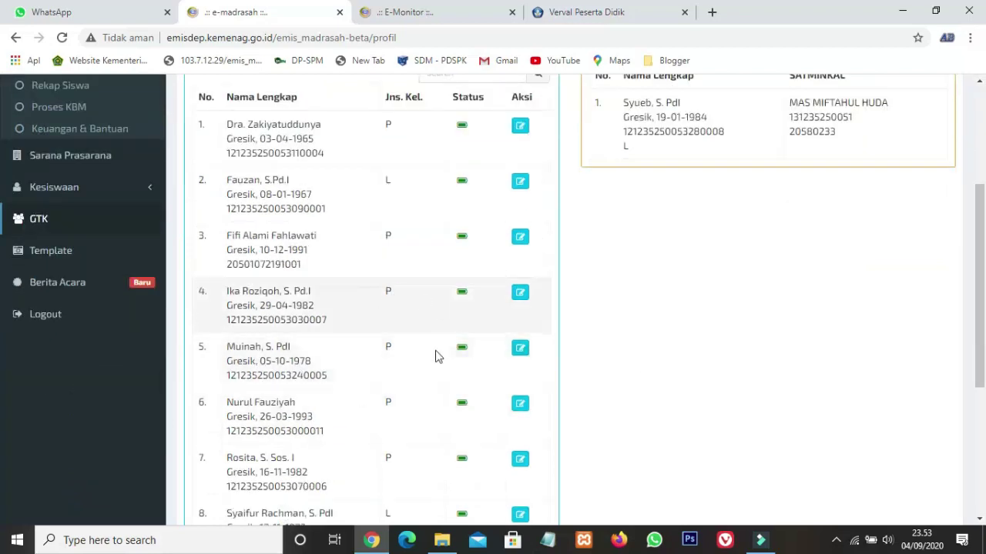
scroll(583, 372, down, 1)
scroll(691, 326, up, 3)
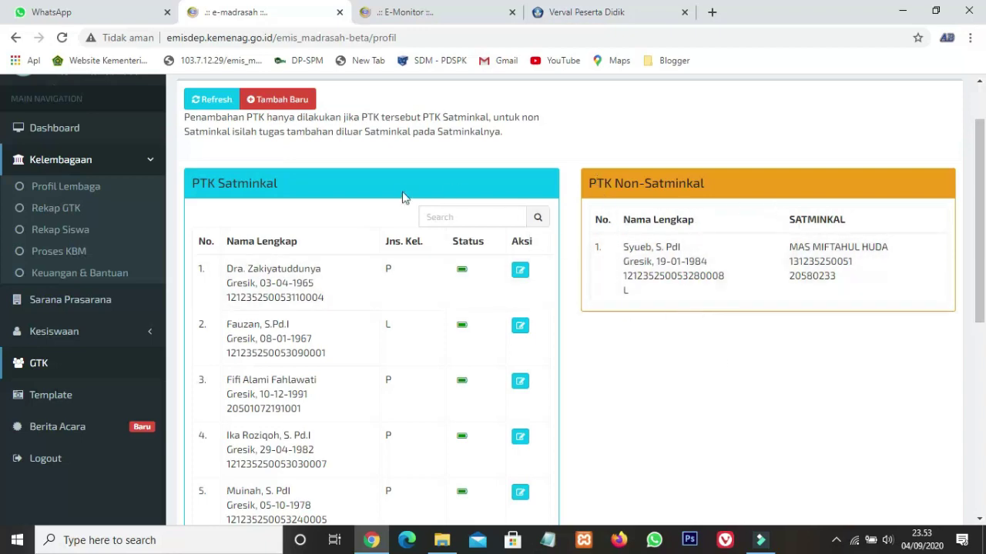
scroll(404, 204, down, 2)
scroll(412, 262, up, 1)
scroll(435, 301, down, 1)
scroll(447, 281, up, 3)
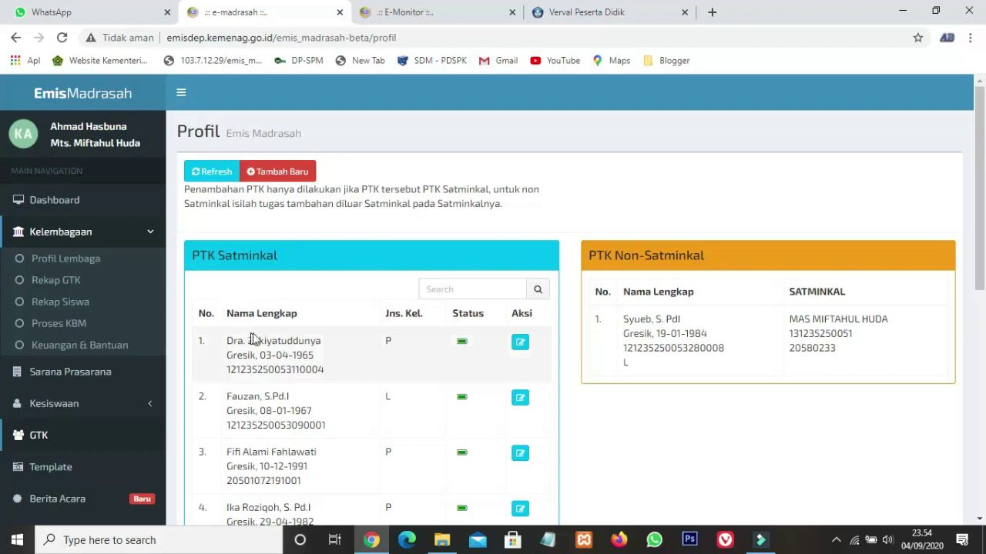
Open Profil Lembaga and review the Lokasi Madrasah details and the Kontak Madrasah fields
click(77, 258)
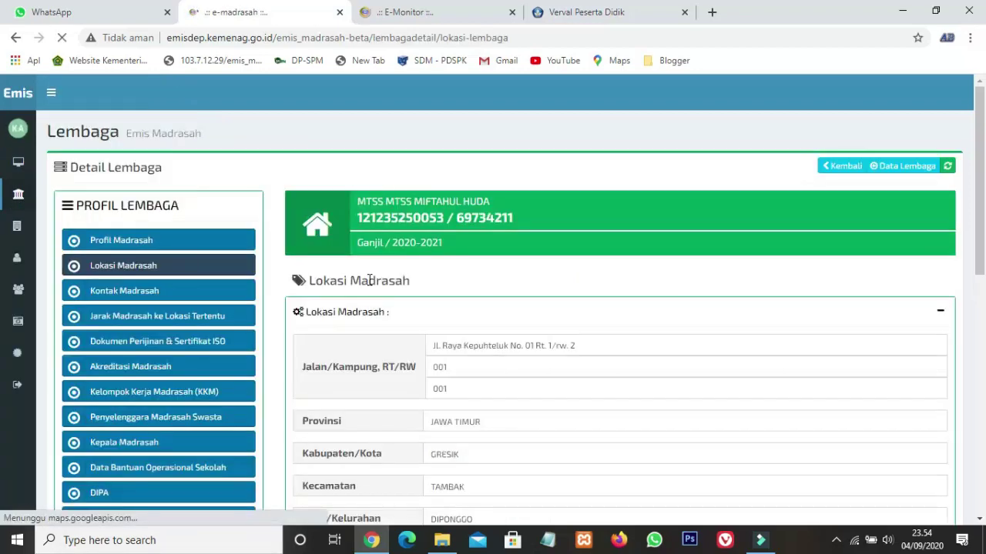
scroll(383, 354, down, 5)
scroll(388, 351, up, 4)
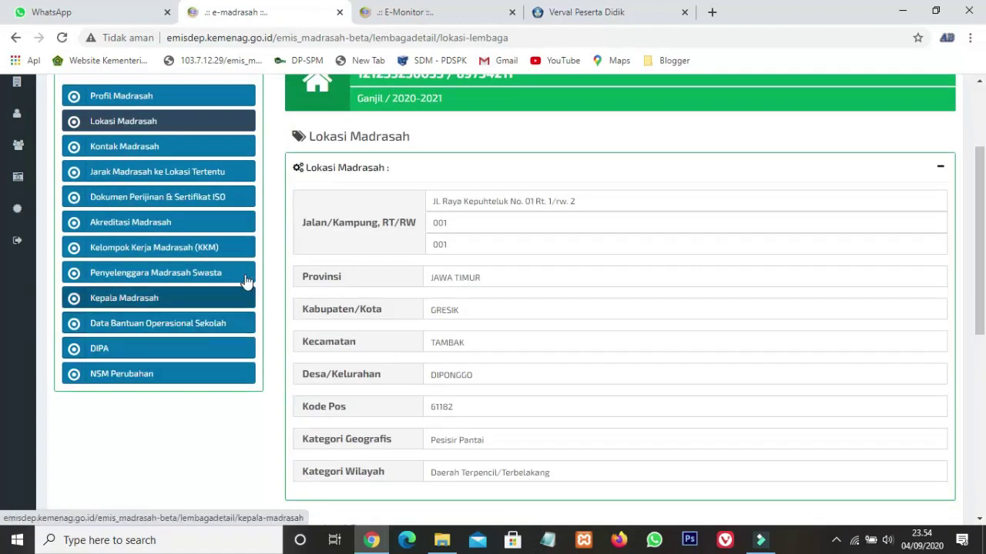
scroll(246, 280, down, 1)
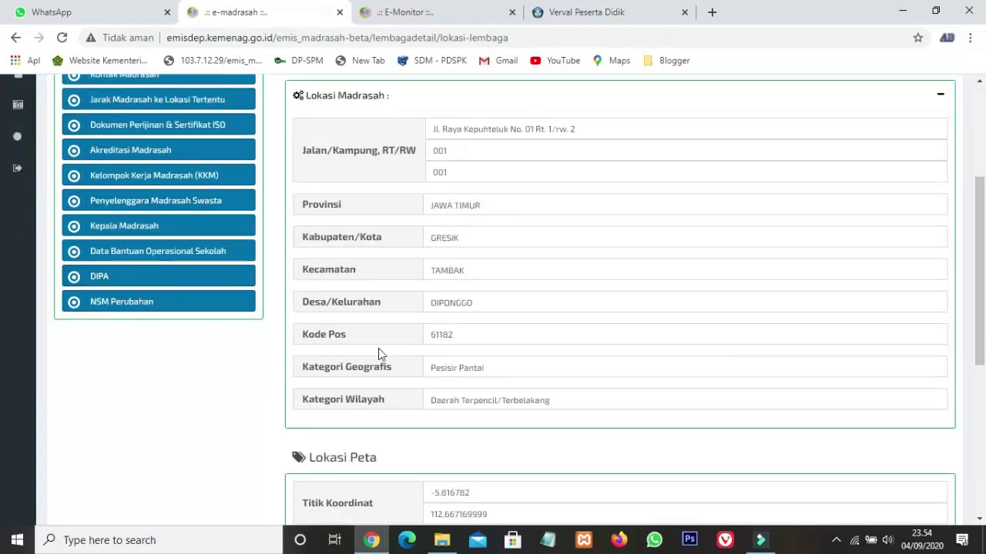
scroll(378, 353, up, 1)
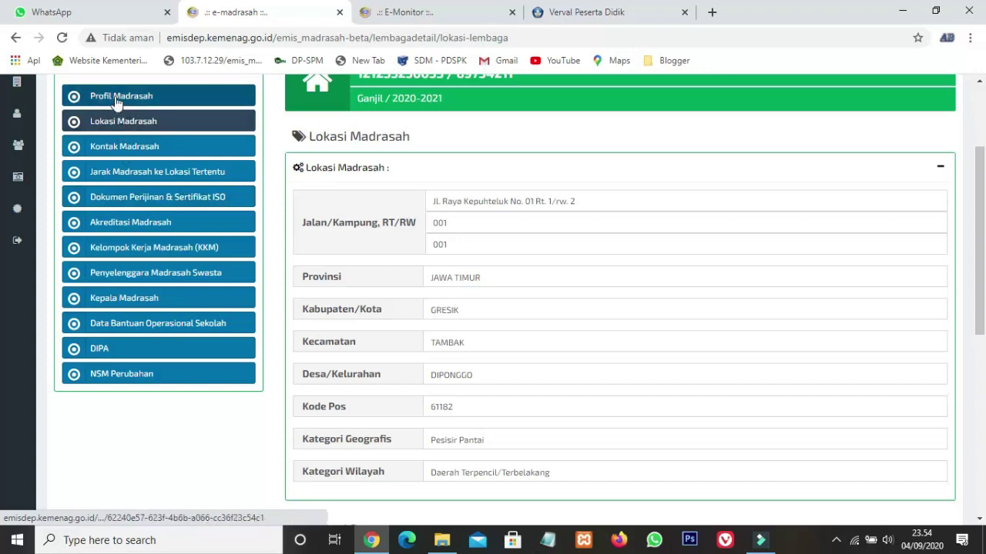
click(129, 146)
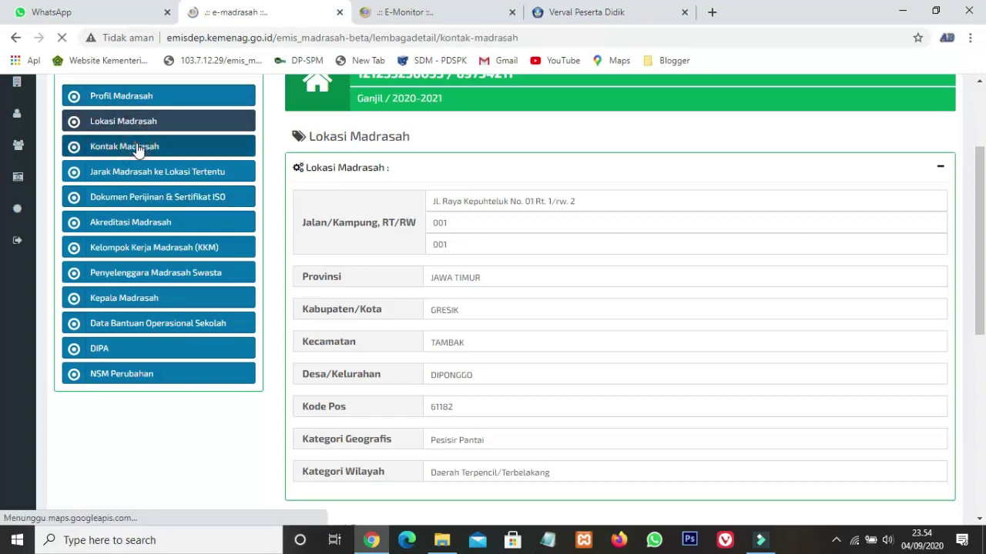
scroll(117, 301, down, 2)
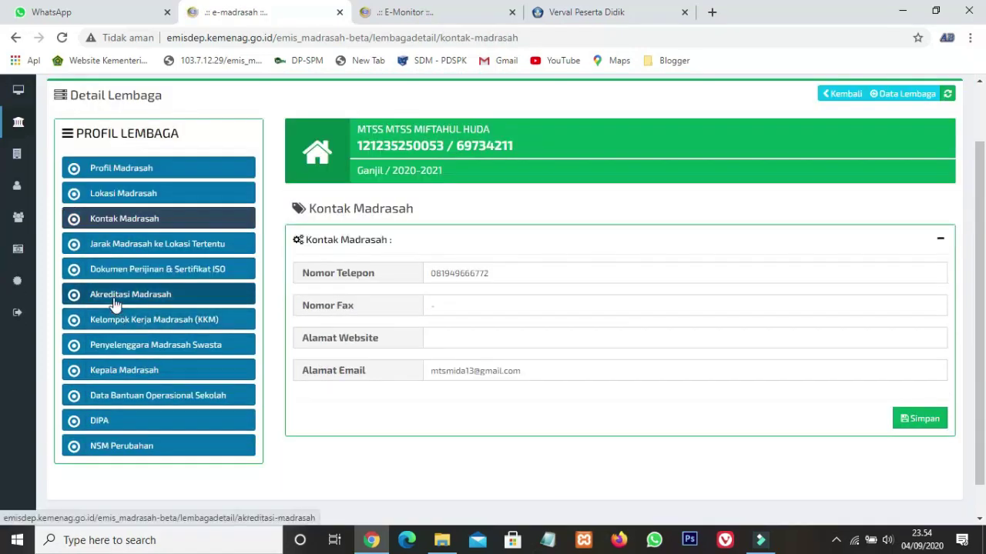
Review the Akreditasi Madrasah, Kelompok Kerja Madrasah (KKM) and Data Bantuan Operasional Sekolah sections of the institution profile and return to Kontak Madrasah
click(114, 302)
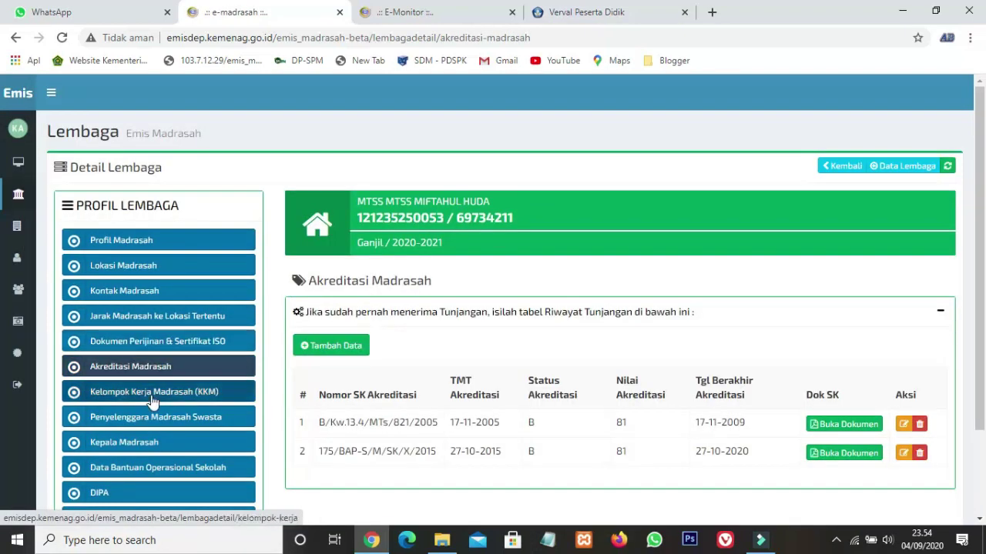
click(148, 399)
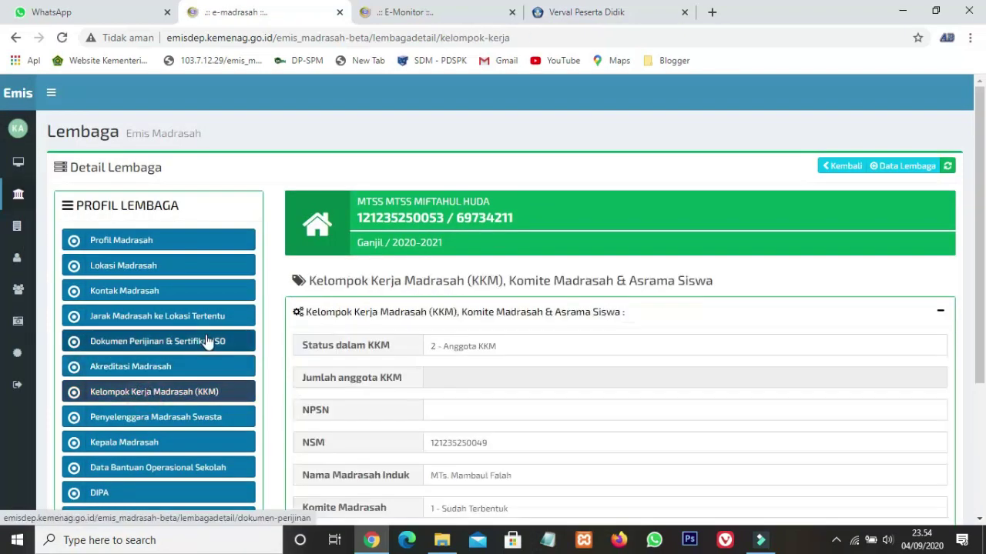
scroll(206, 340, down, 2)
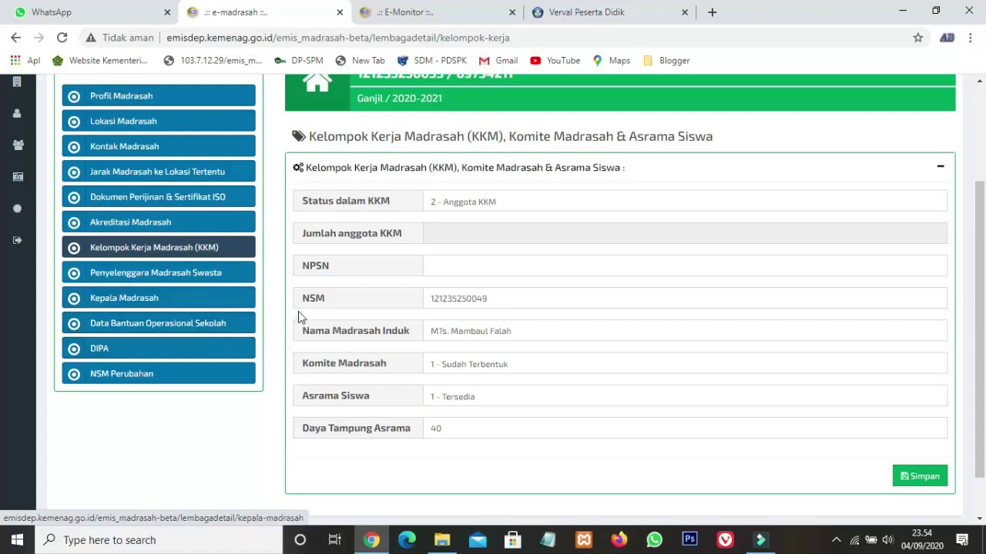
click(129, 325)
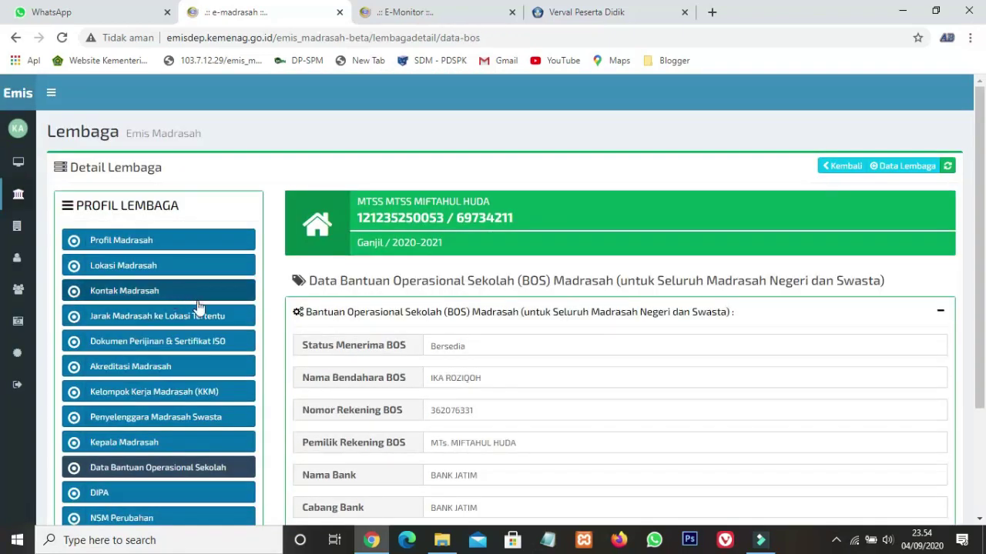
click(143, 293)
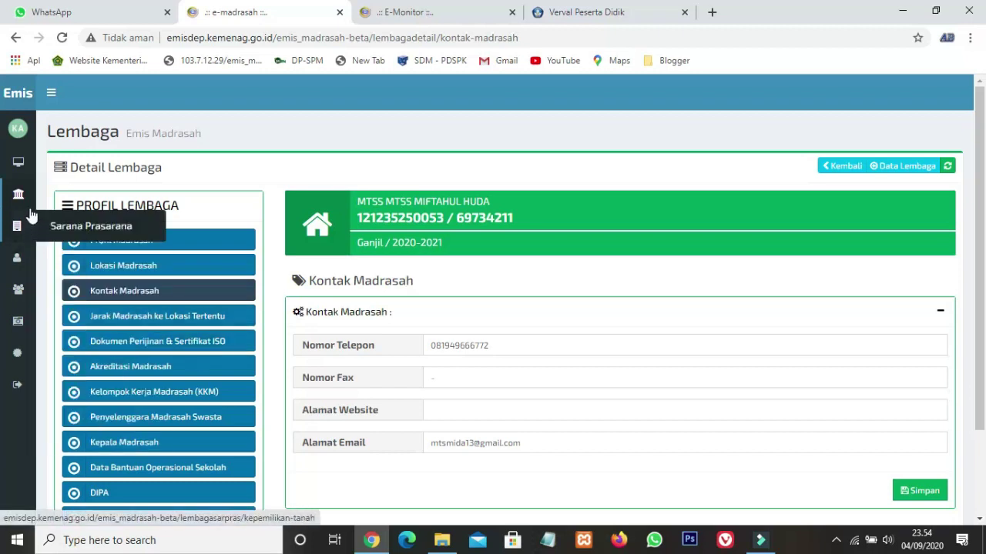
Open Rincian Data Ruangan under Sarana Prasarana, review the room list and show the available actions for the 7-01 classroom
mouse_move(23, 199)
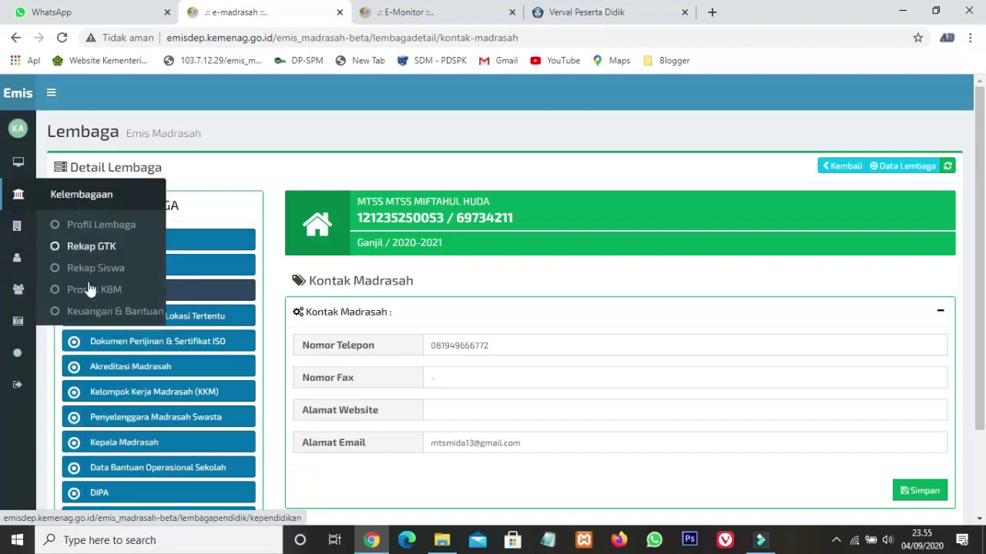
click(18, 227)
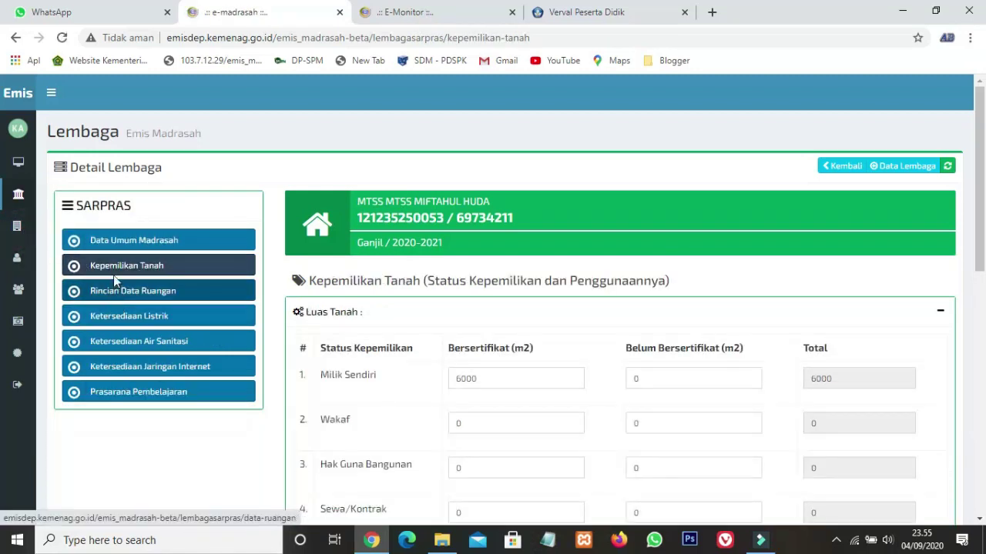
click(127, 291)
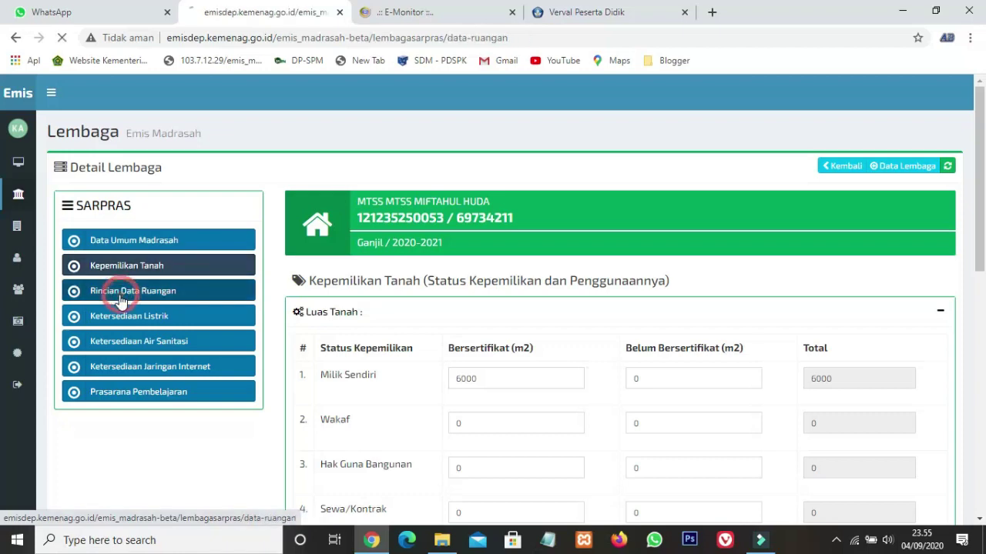
scroll(410, 378, down, 2)
scroll(409, 378, down, 4)
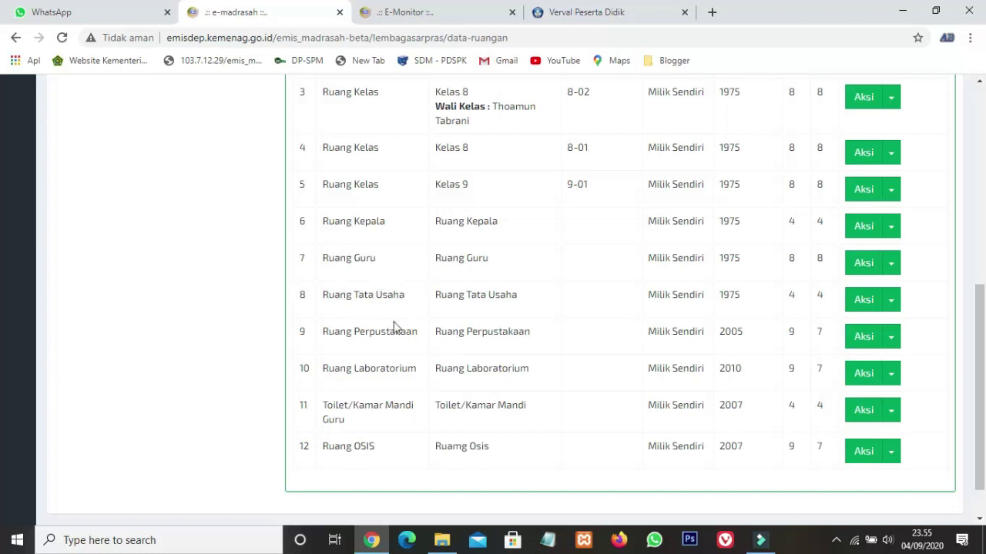
scroll(505, 308, up, 2)
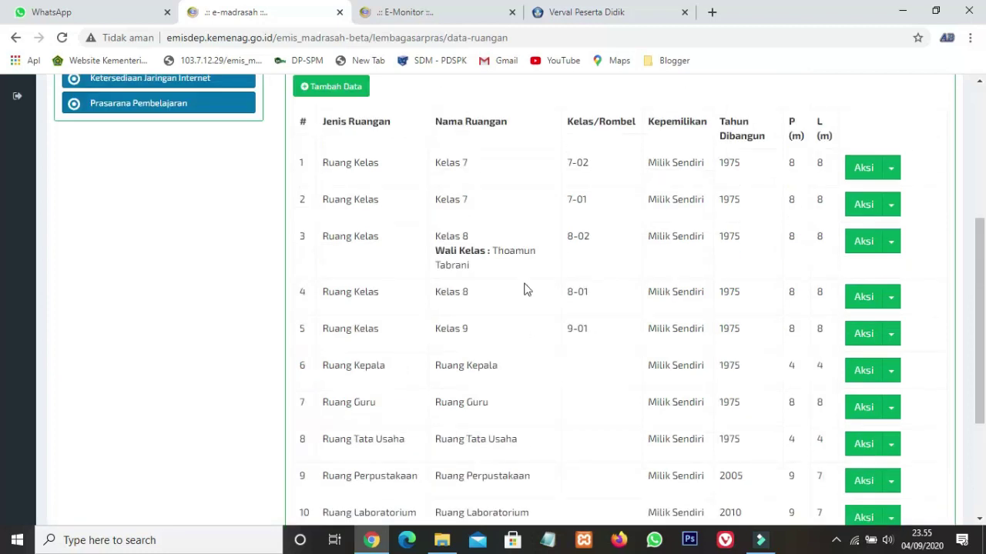
click(891, 205)
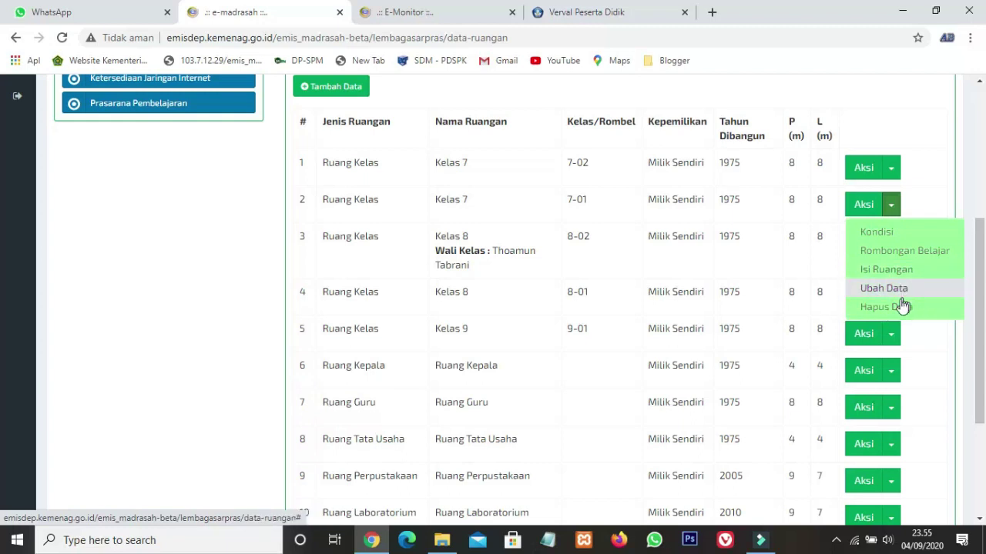
scroll(510, 252, up, 2)
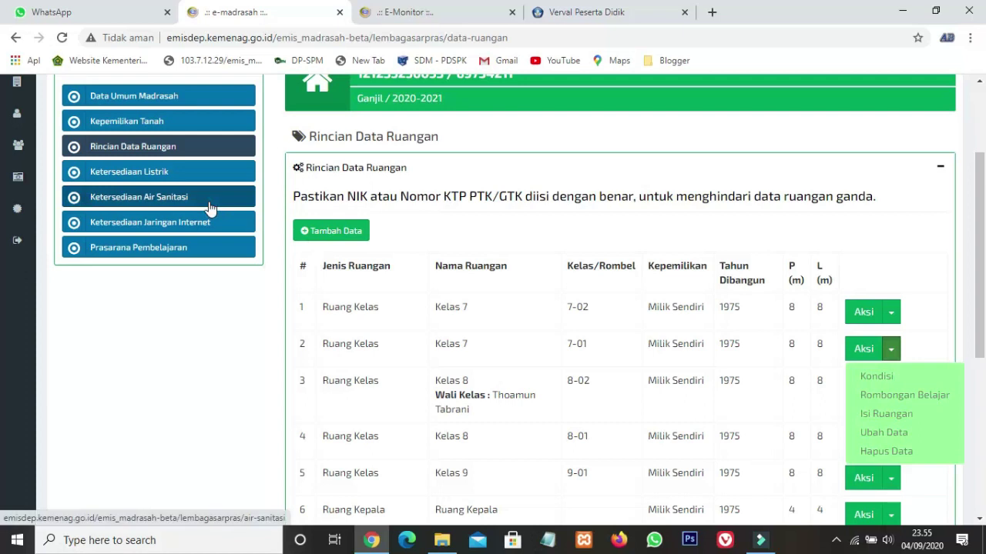
View Ketersediaan Listrik and Ketersediaan Air Sanitasi, and open the Panduan Pengisian & Definisi Operasional Pertanyaan Sanitasi Madrasah guide
click(166, 185)
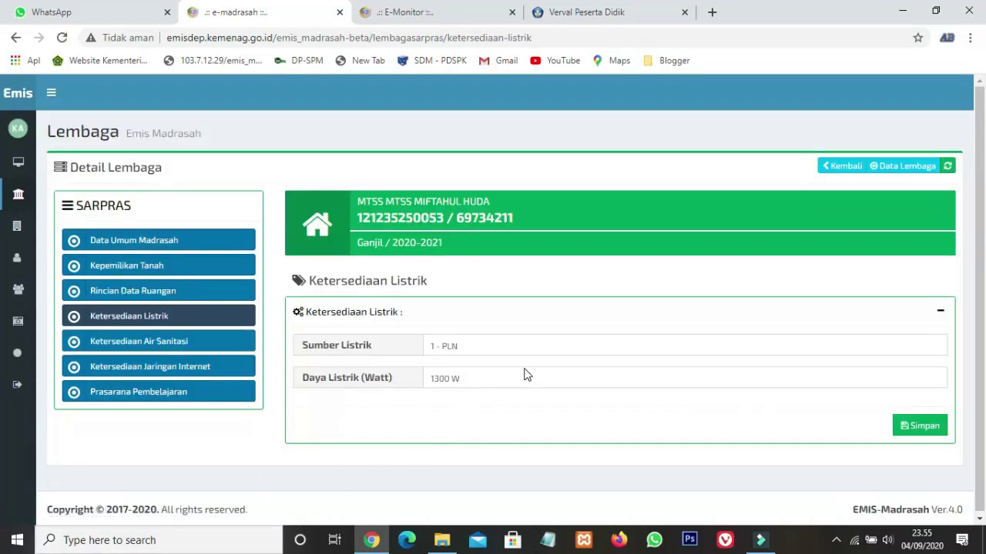
click(177, 338)
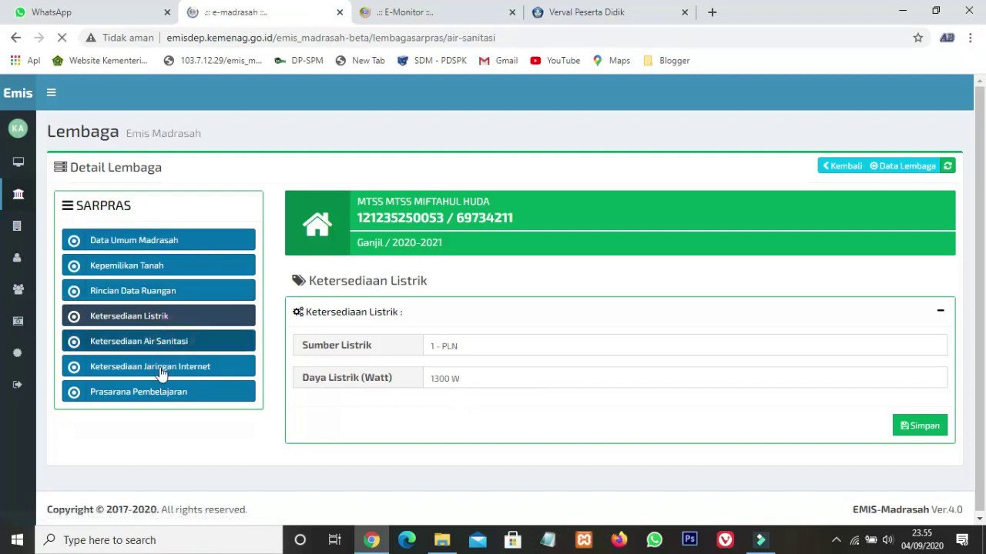
scroll(404, 351, down, 4)
scroll(537, 279, up, 4)
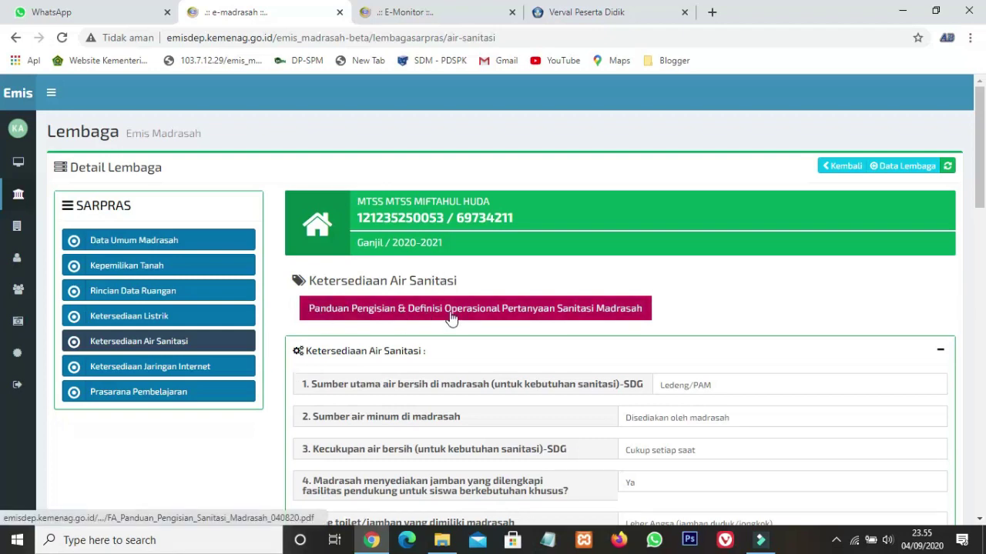
click(344, 311)
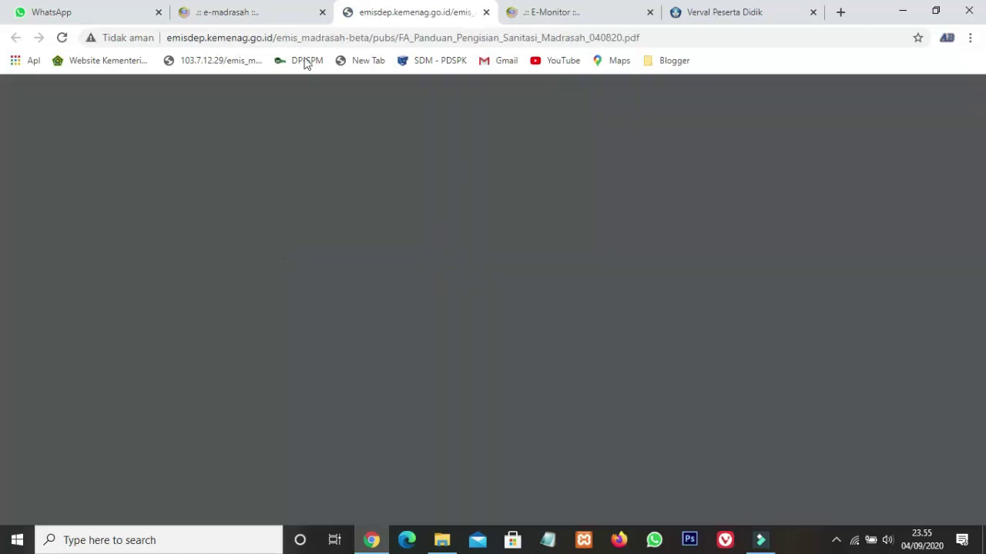
Return to the sanitation form to review its questions, and check the Ketersediaan Jaringan Internet and Prasarana Pembelajaran pages
click(255, 15)
scroll(435, 350, down, 5)
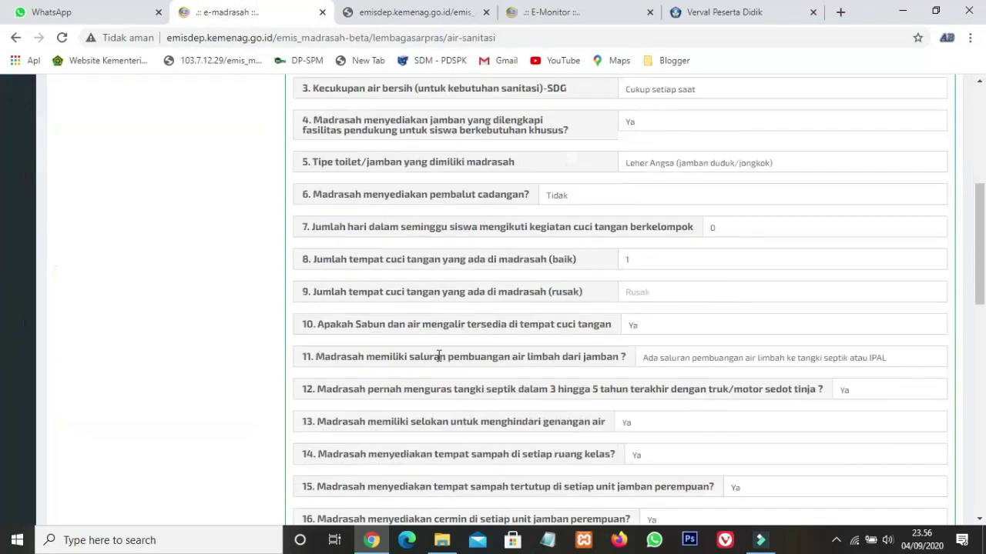
scroll(439, 355, down, 12)
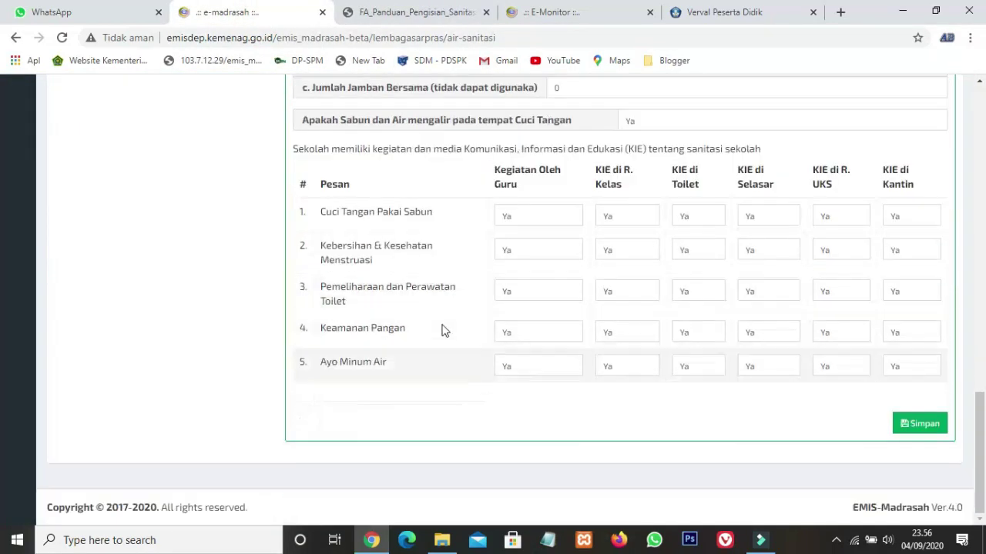
scroll(431, 308, up, 15)
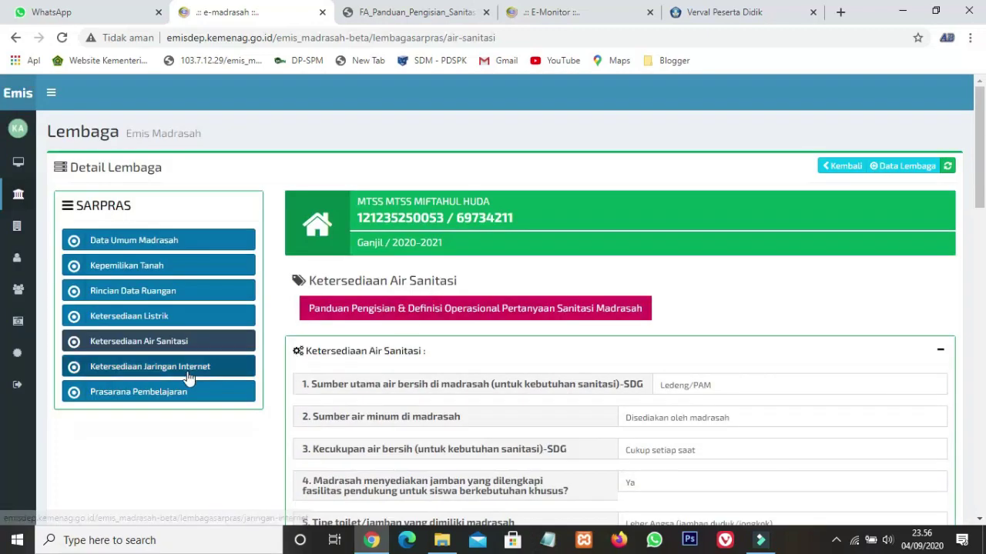
click(188, 375)
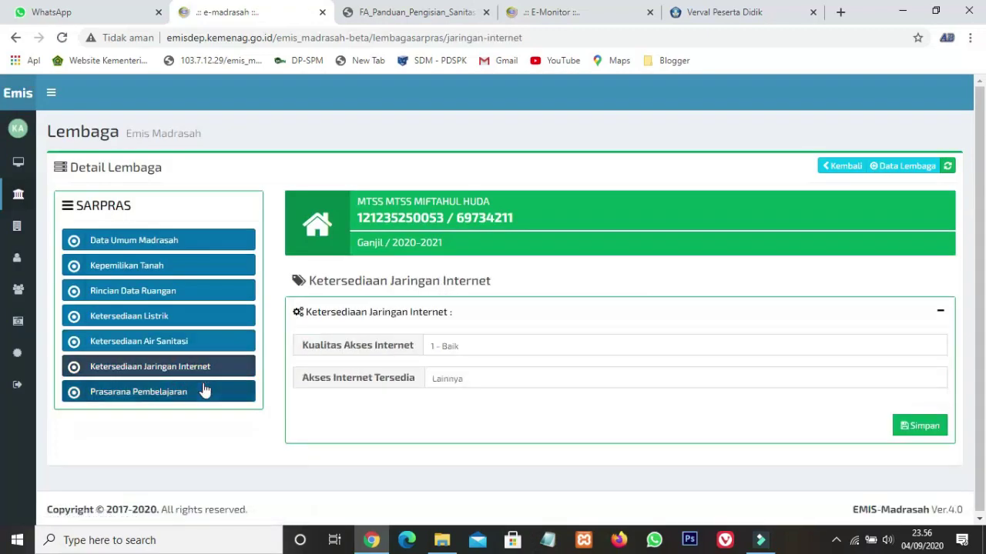
click(199, 393)
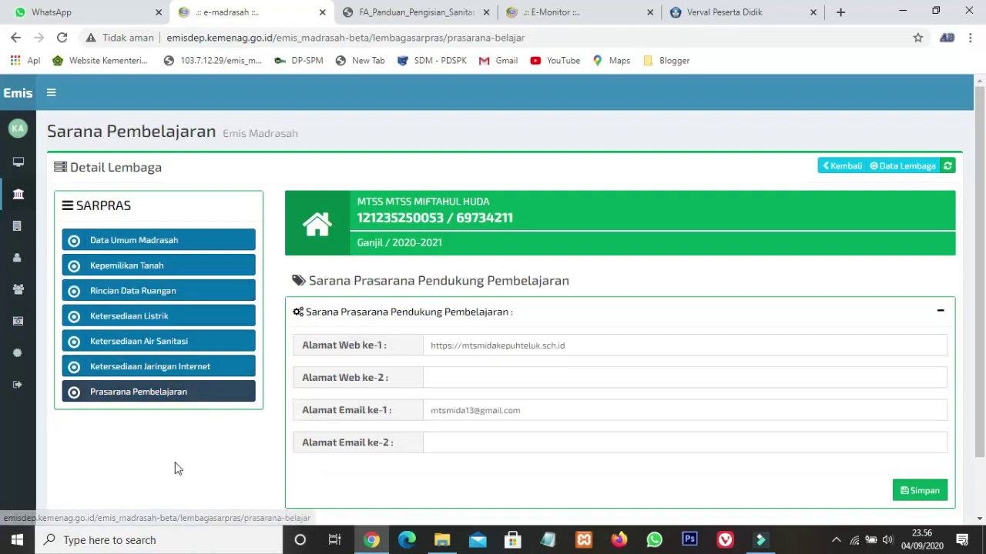
Open Ringkasan Siswa under Kesiswaan and review the Siswa Perkelas cards along with the Lulusan and Mutasi summaries
mouse_move(11, 246)
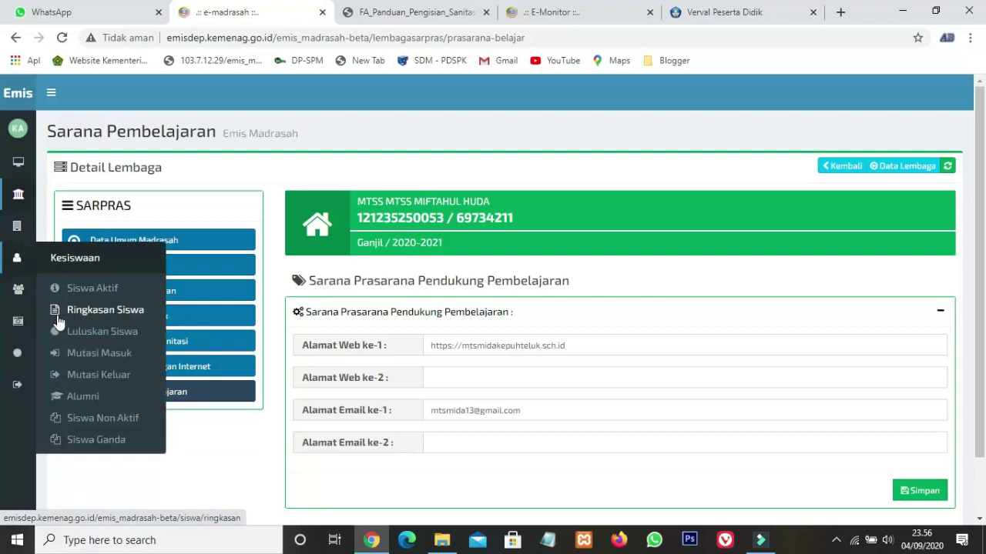
click(103, 317)
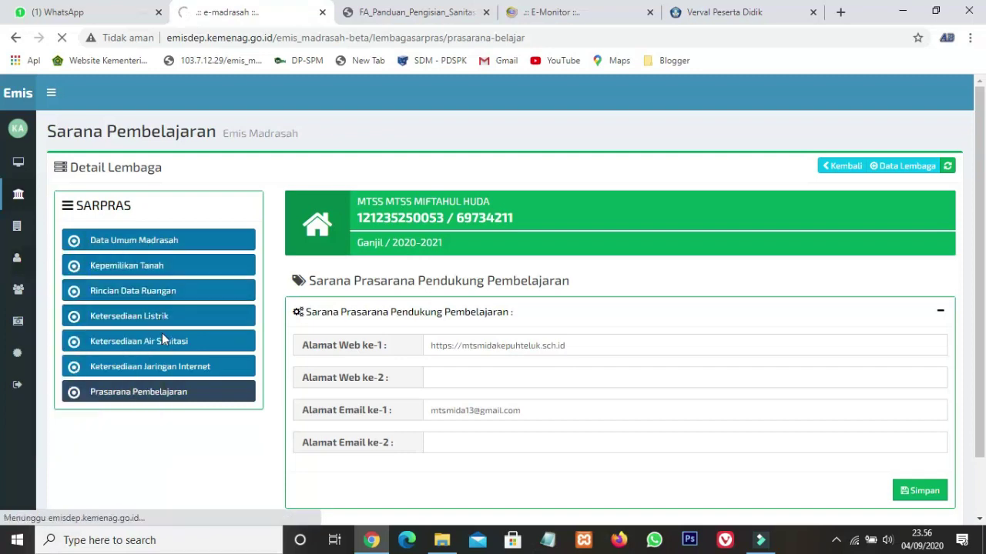
scroll(204, 342, down, 3)
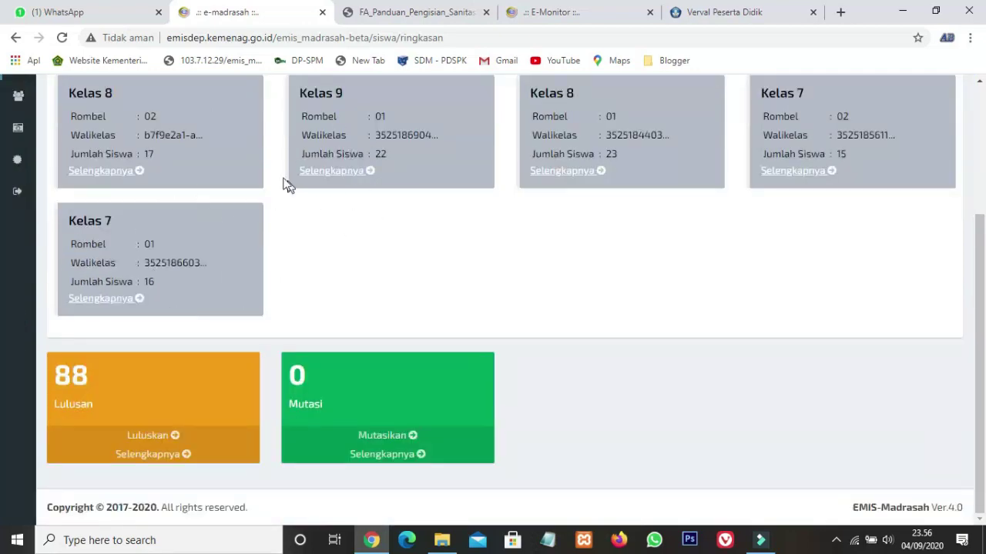
scroll(213, 195, up, 2)
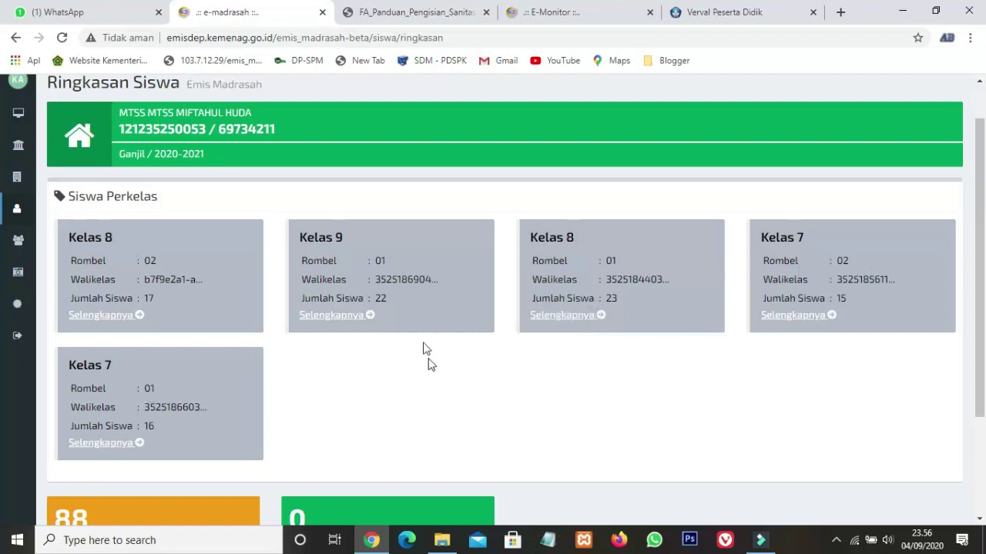
scroll(653, 362, down, 1)
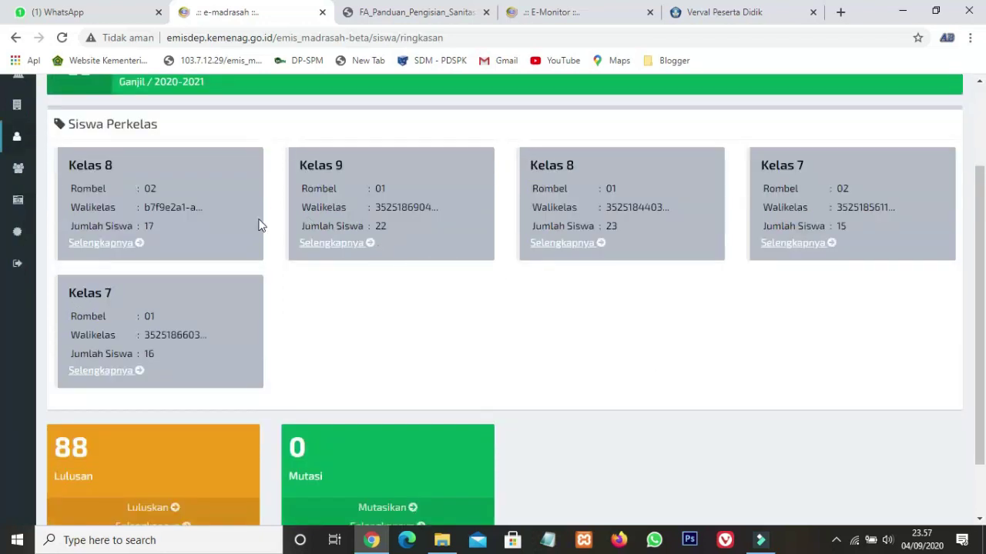
scroll(227, 255, up, 1)
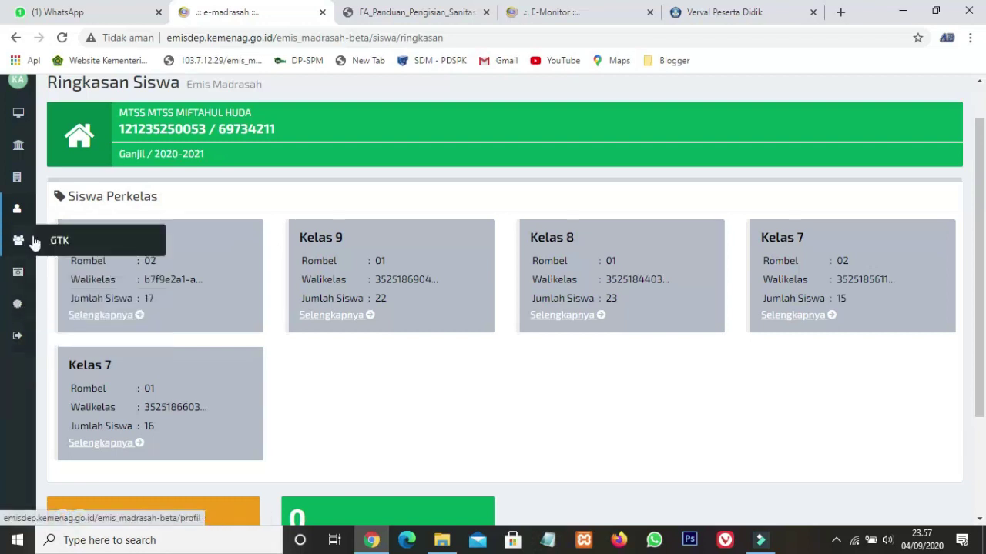
Open Siswa Aktif under Kesiswaan, dismiss its information notice and view the student list for Ganjil 2020-2021
mouse_move(26, 226)
mouse_move(16, 208)
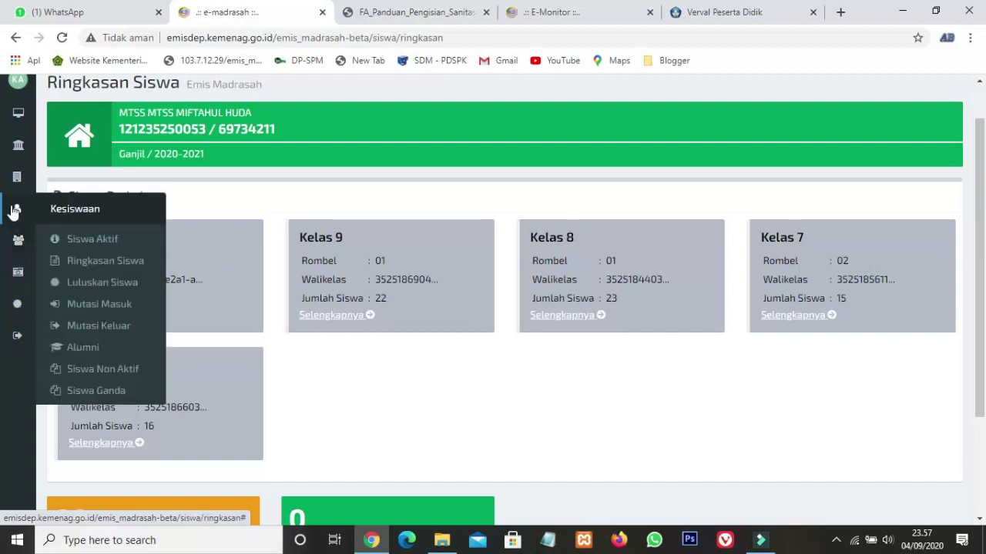
click(64, 242)
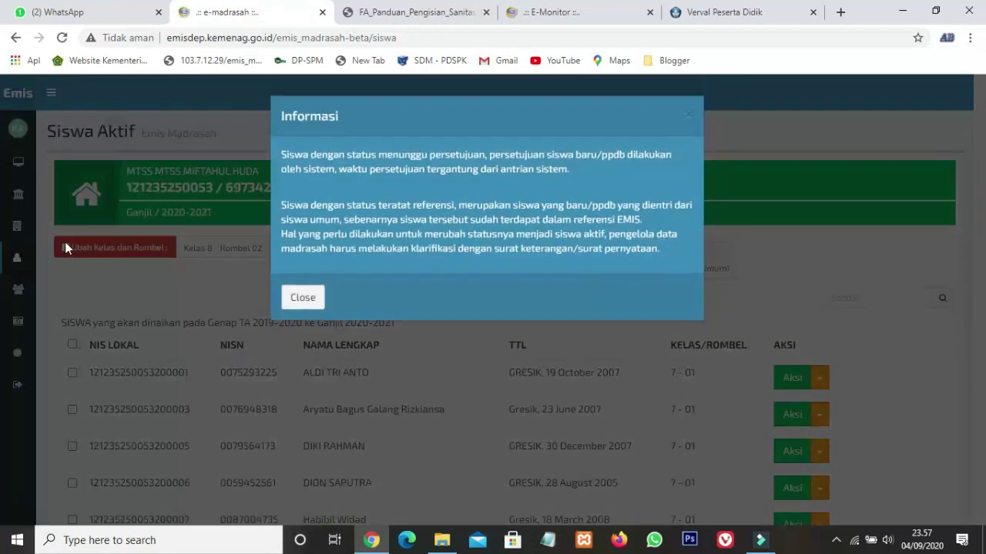
click(302, 297)
scroll(362, 398, down, 3)
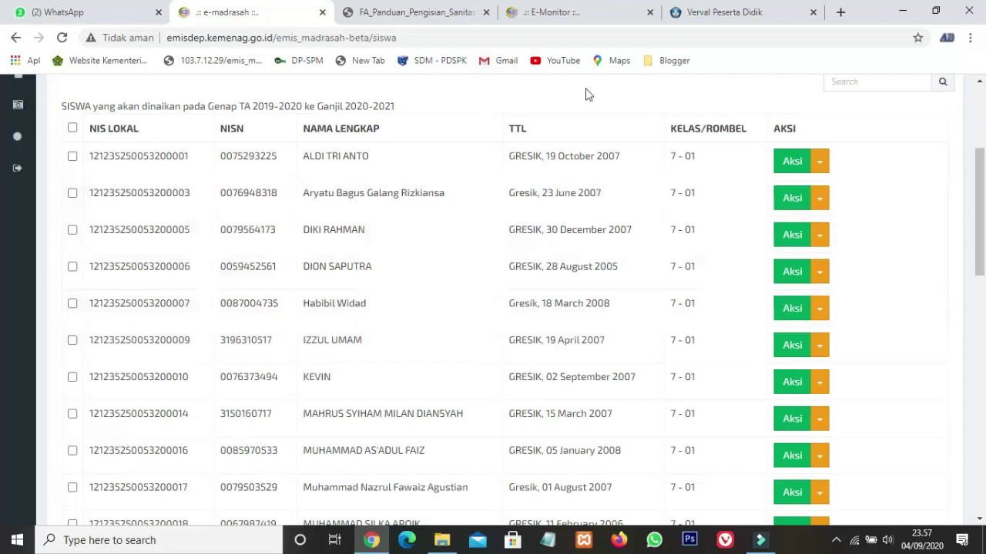
Check the residu student table in Verval Peserta Didik, and return to the EMIS Siswa Aktif list to examine its student data
click(721, 9)
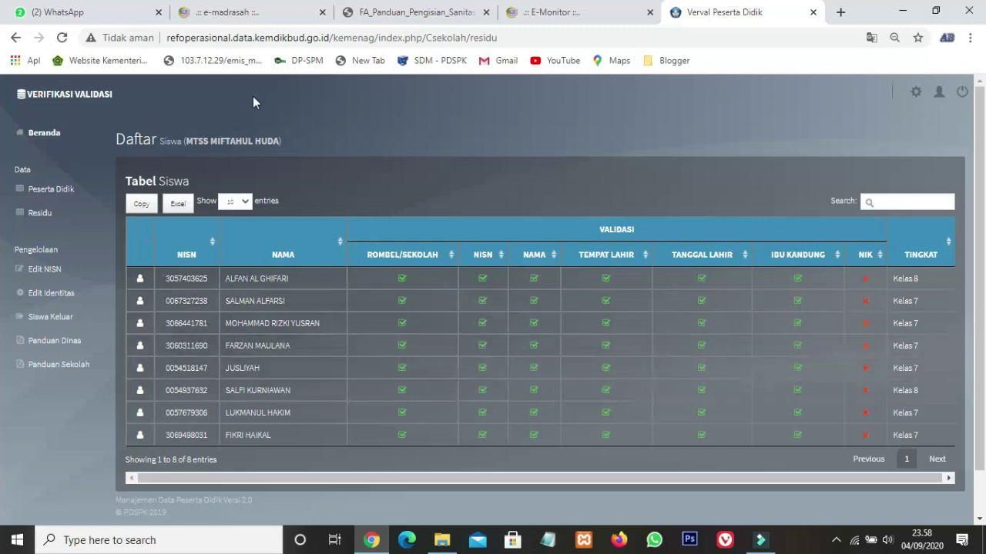
click(234, 9)
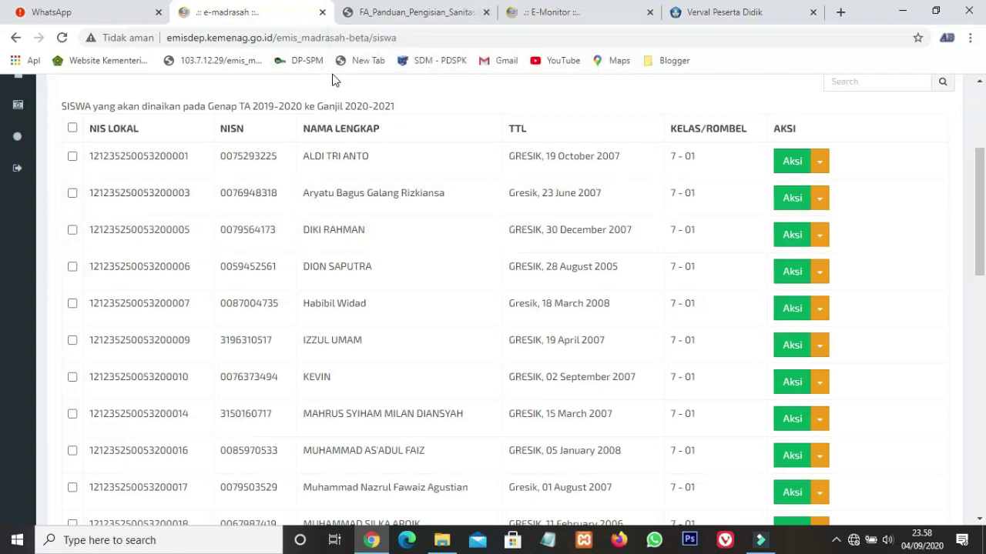
scroll(352, 280, up, 1)
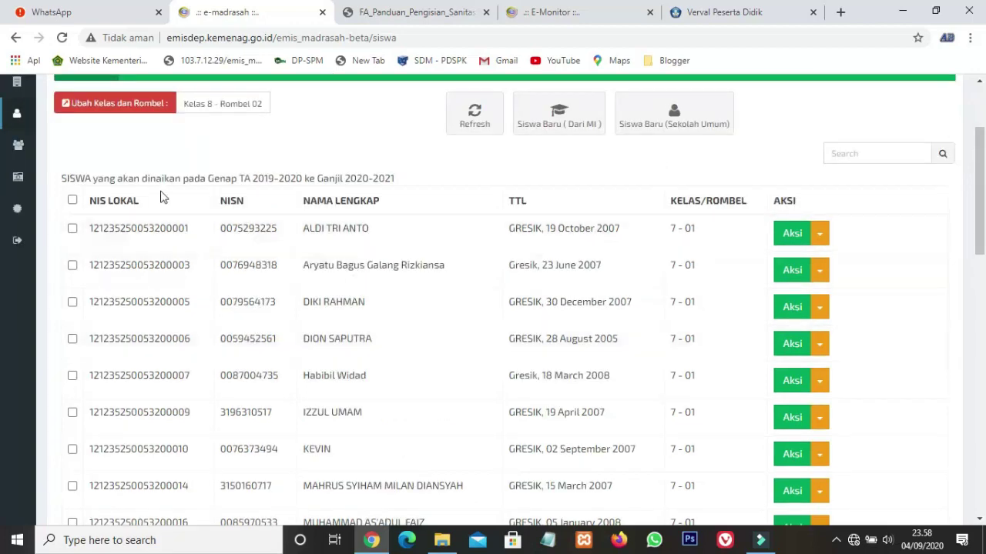
scroll(67, 231, up, 1)
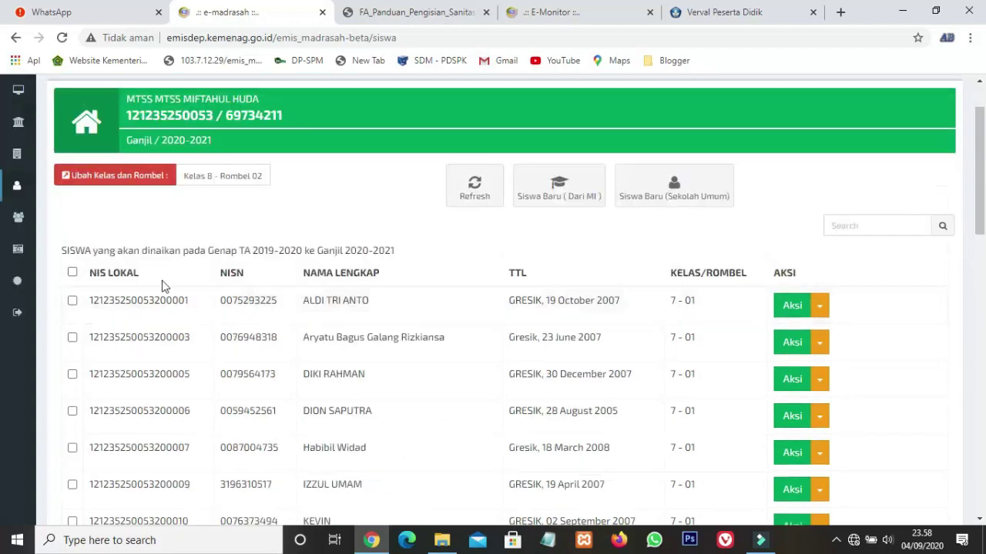
scroll(115, 323, down, 2)
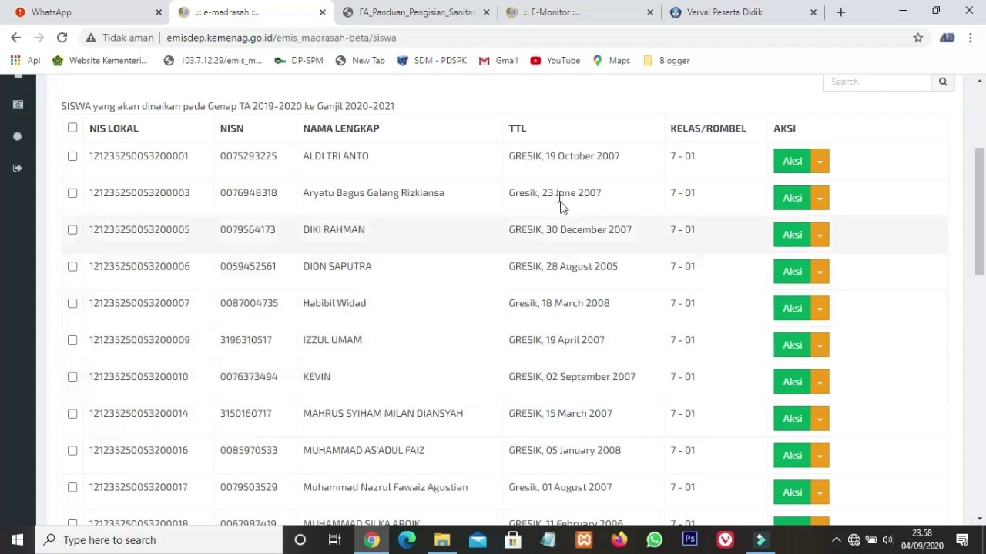
scroll(564, 227, up, 1)
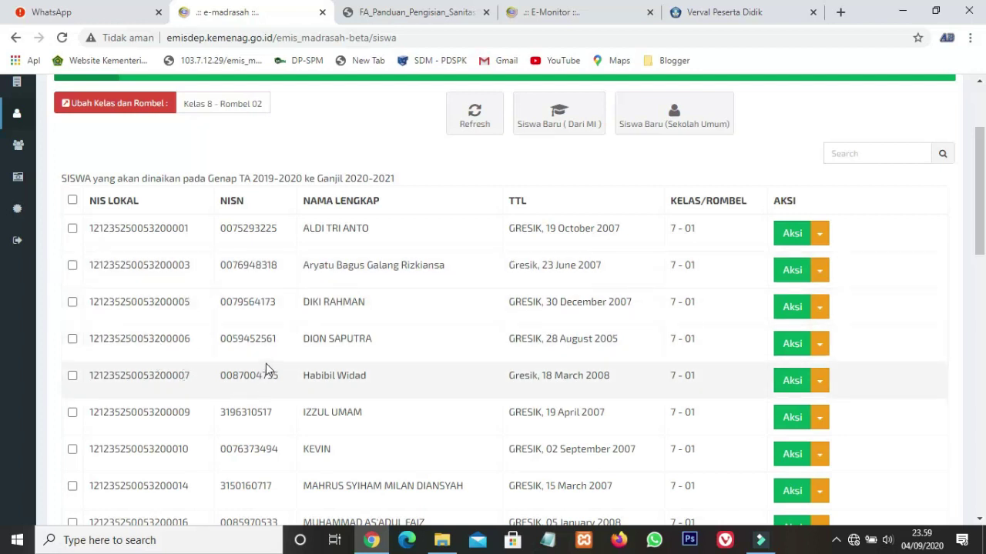
scroll(266, 363, up, 2)
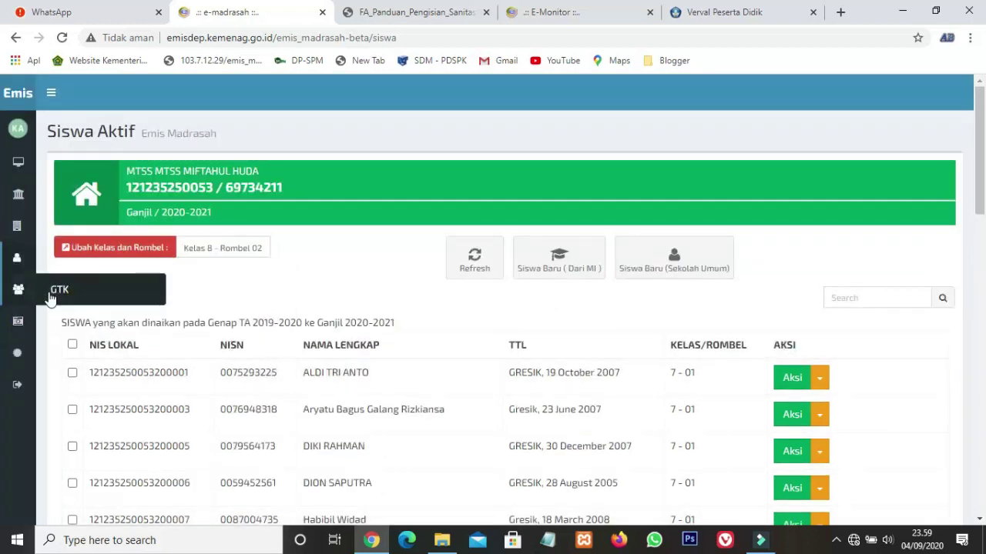
Try to open the Berita Acara page from Siswa Aktif
click(132, 335)
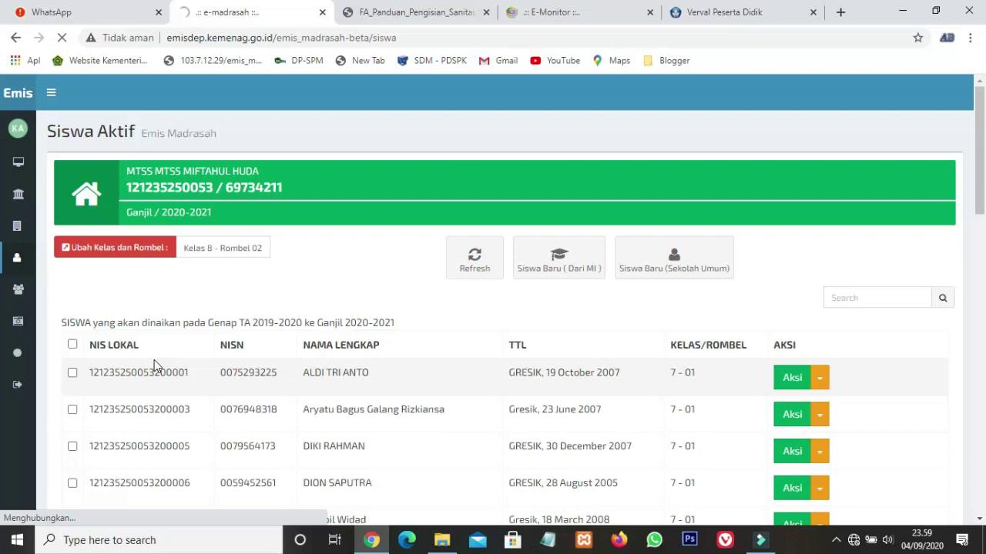
click(33, 360)
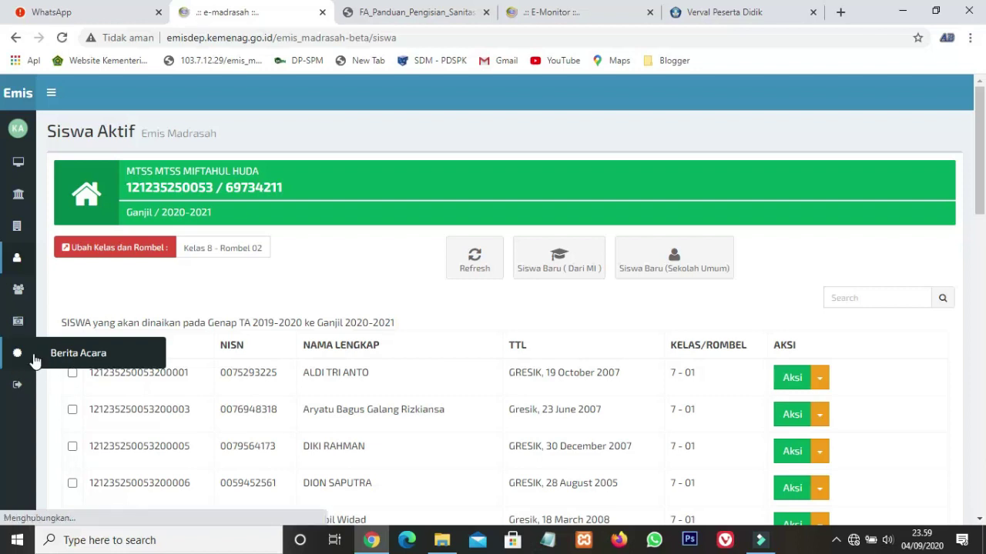